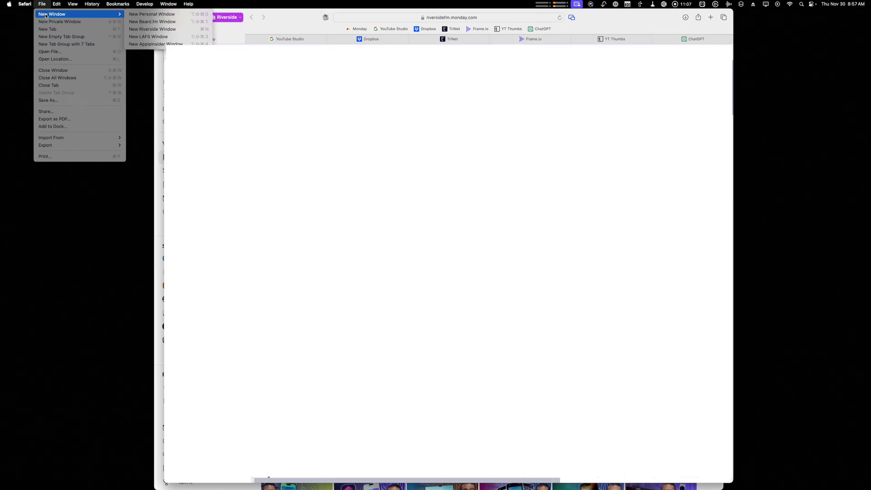
Open a new AppleInsider profile window, then switch to a Beard.fm profile window
click(156, 44)
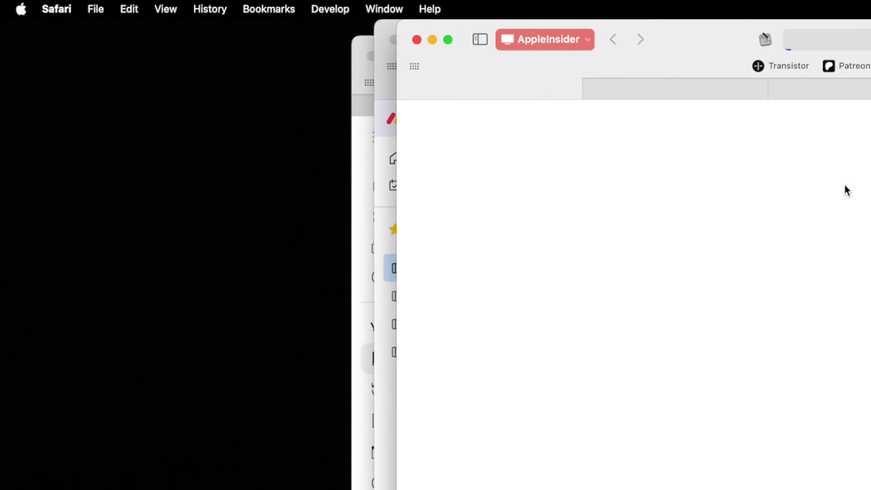
click(170, 357)
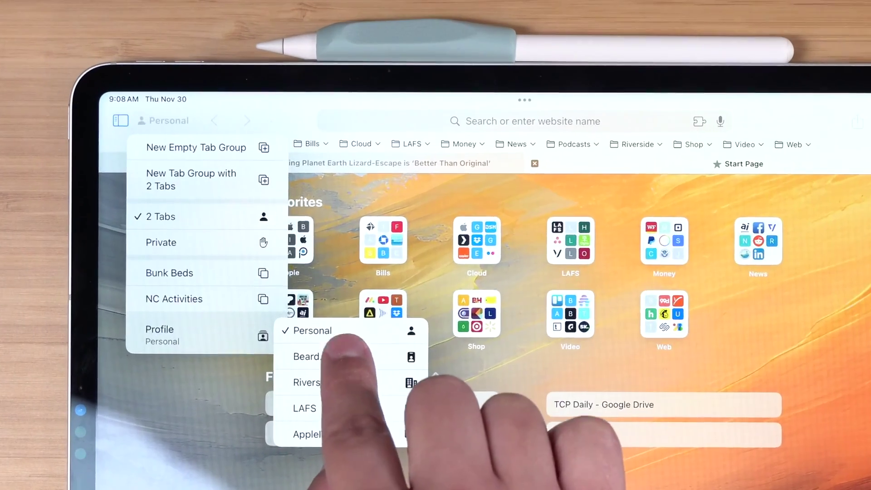
click(307, 357)
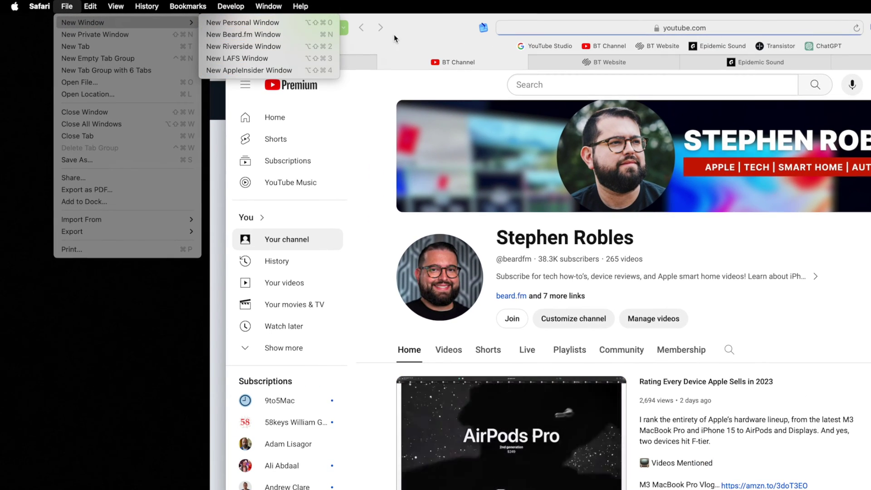
click(433, 25)
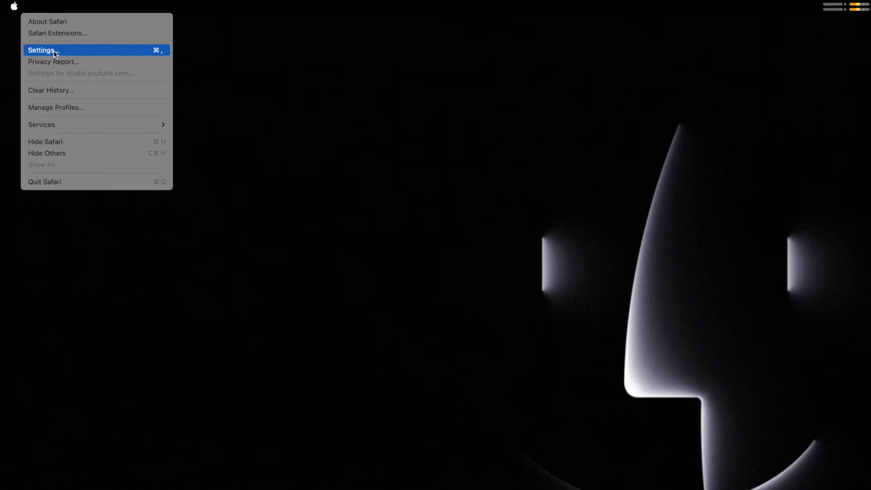
Open Safari's Profiles settings and view the Personal, then Beard.fm, profile settings
click(53, 50)
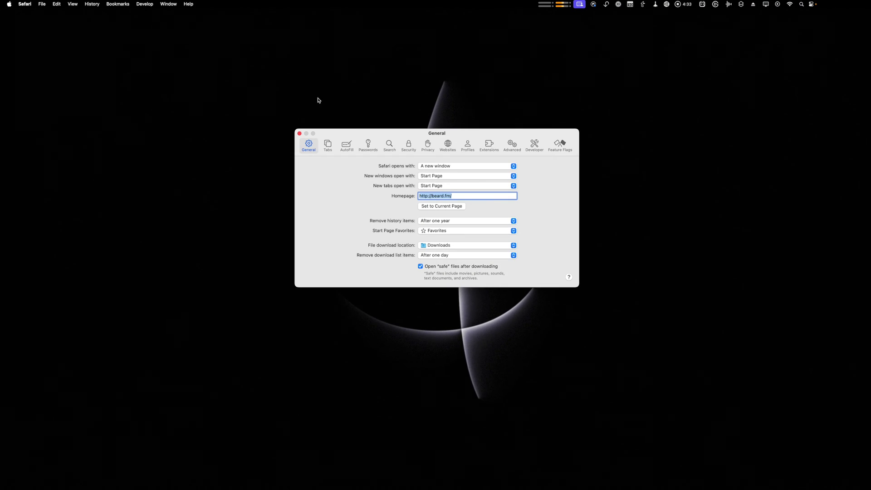
click(467, 145)
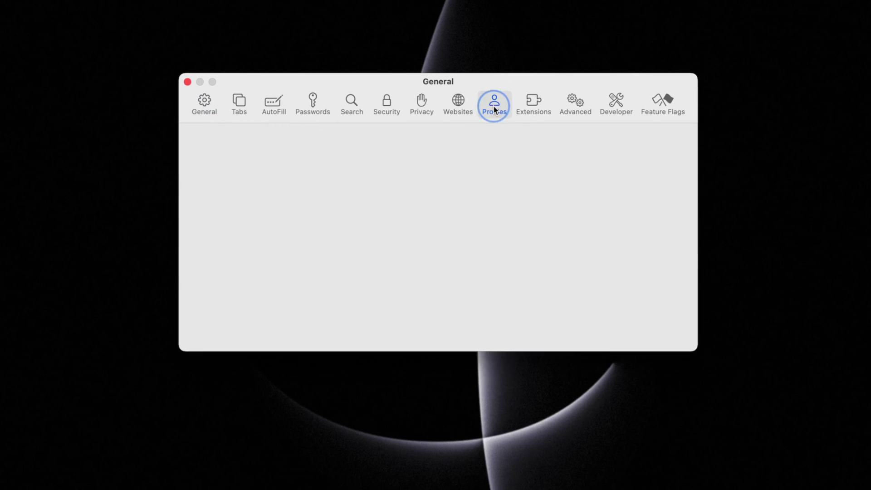
click(273, 180)
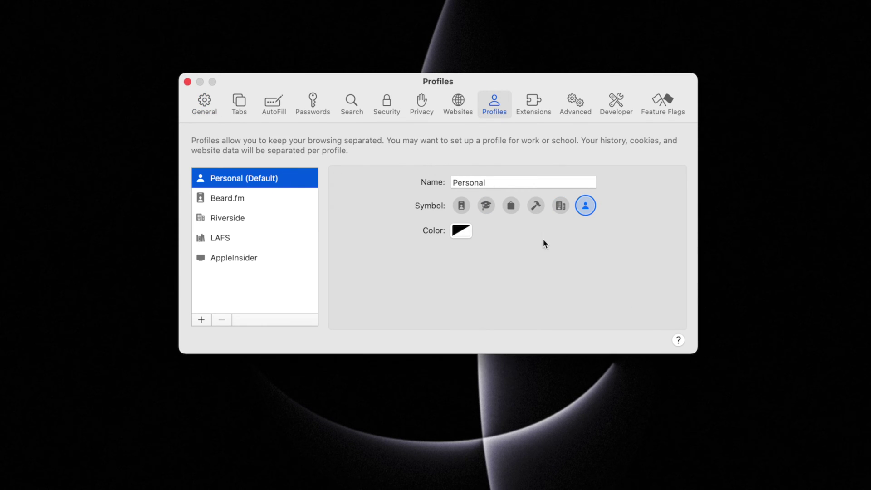
click(235, 199)
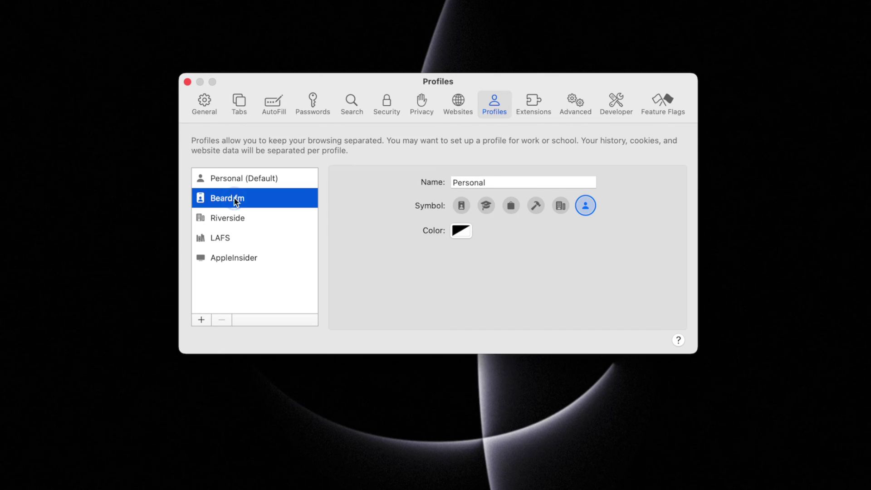
Draft a new profile named 'Name' using the Bearded Teacher folder, then cancel it
click(206, 320)
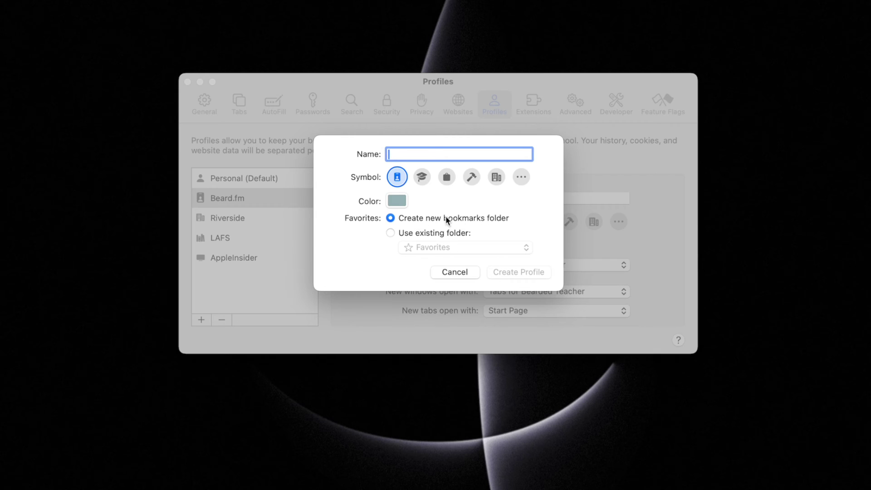
click(459, 232)
click(465, 247)
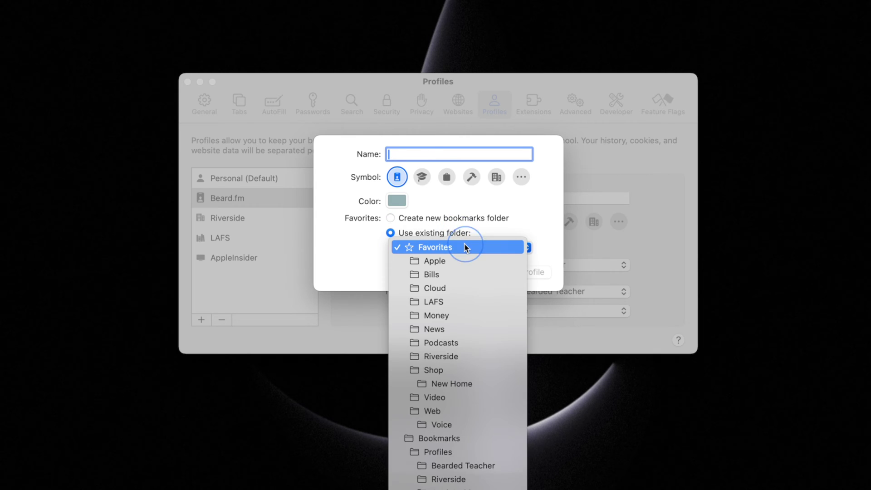
click(463, 235)
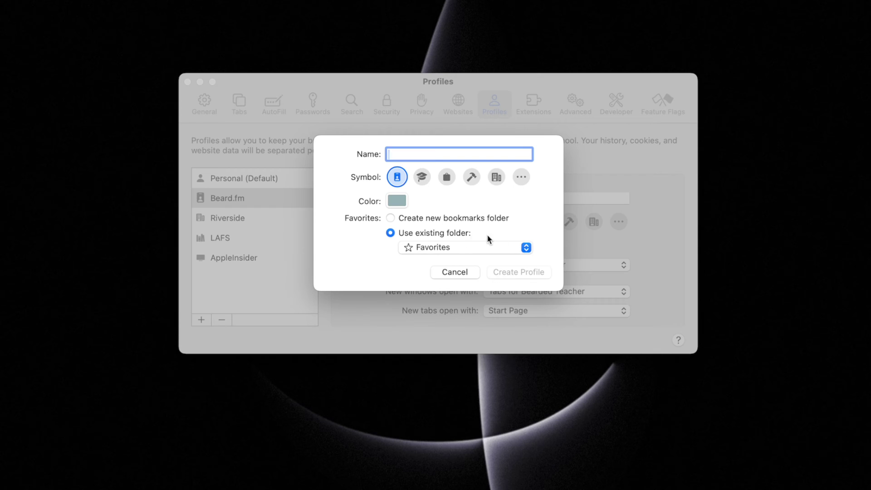
click(468, 245)
click(446, 465)
text(Name)
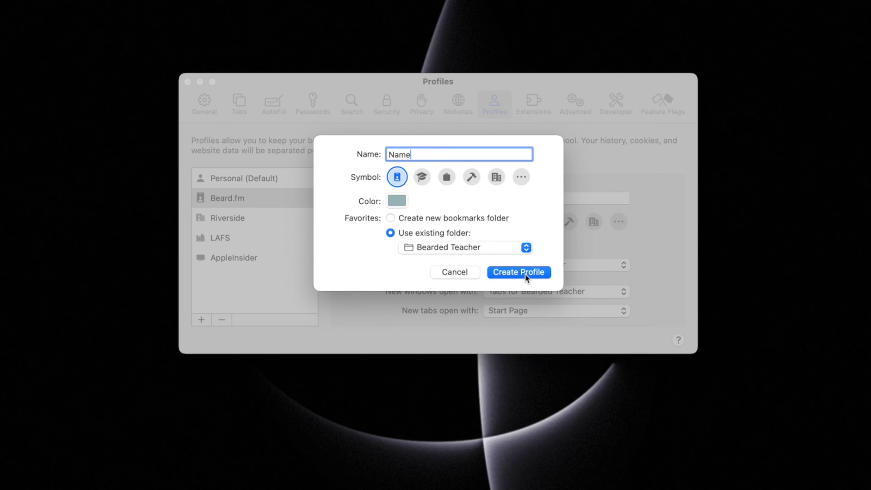
click(456, 274)
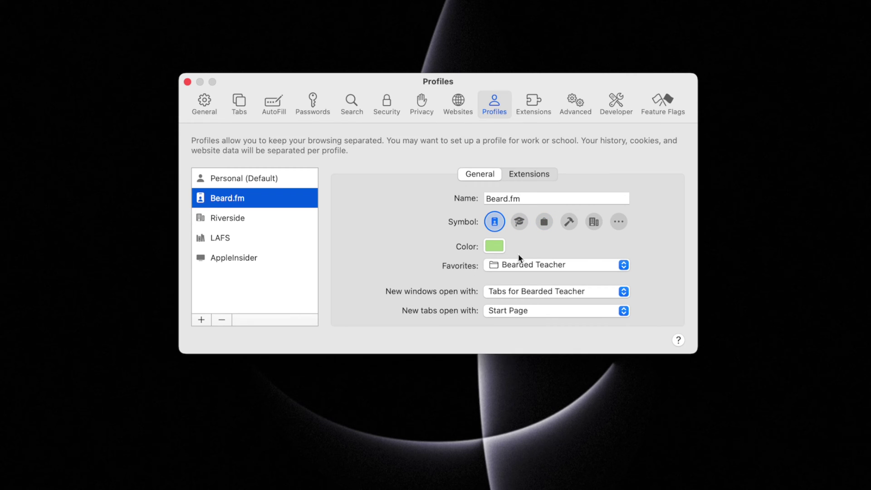
Keep Bearded Teacher as Beard.fm's favorites folder and enable the Bear extension for it
click(551, 265)
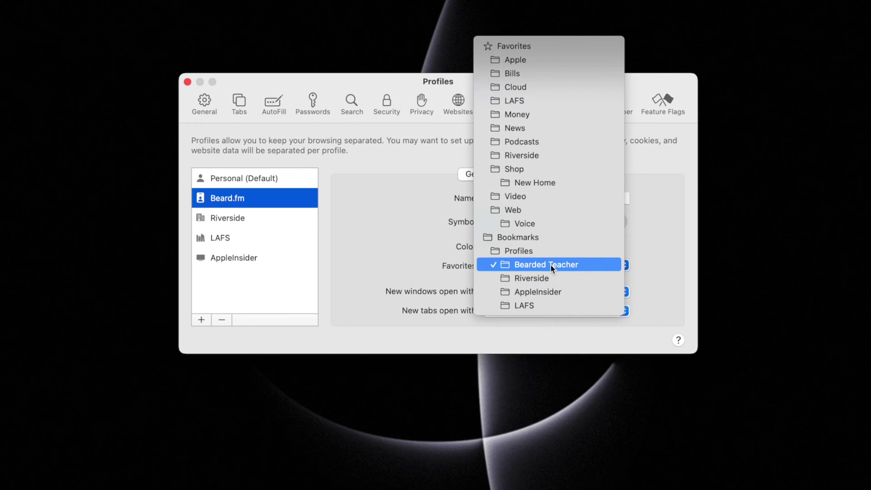
click(413, 263)
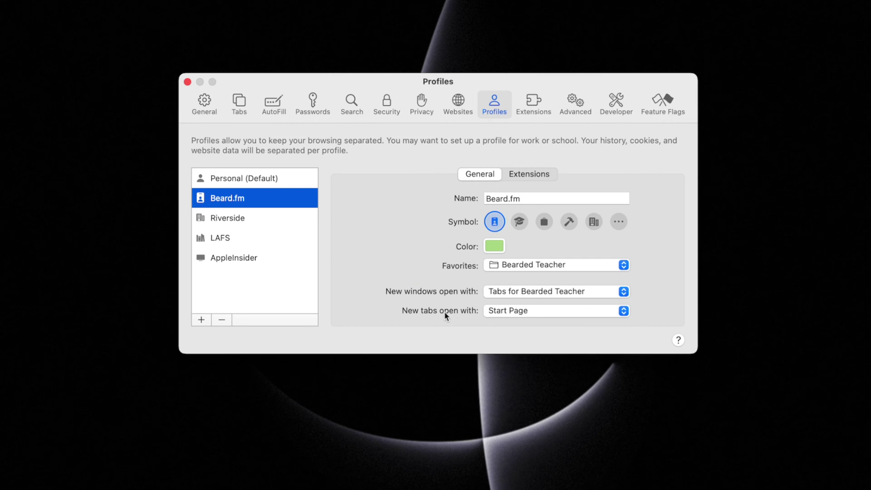
click(538, 178)
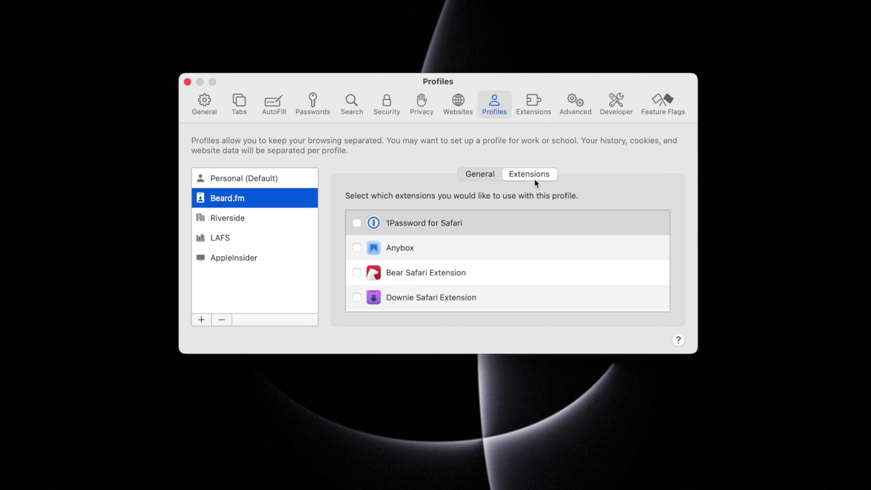
scroll(513, 247, down, 3)
scroll(514, 247, up, 2)
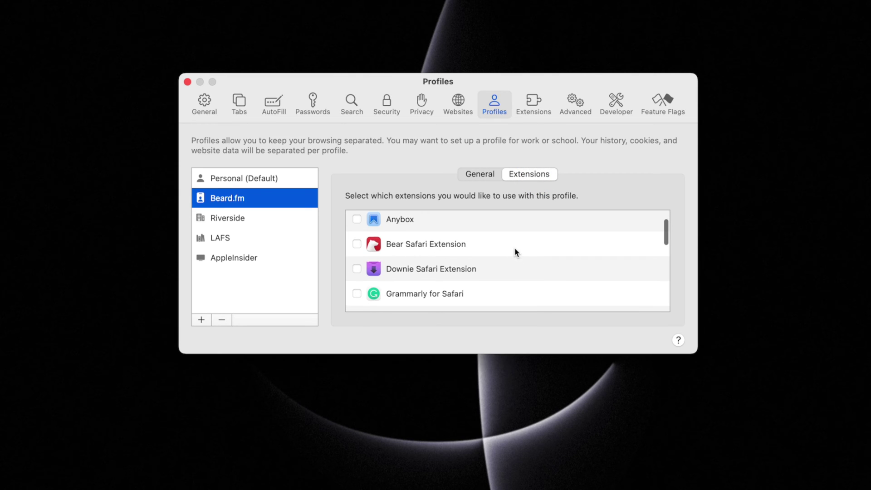
click(359, 244)
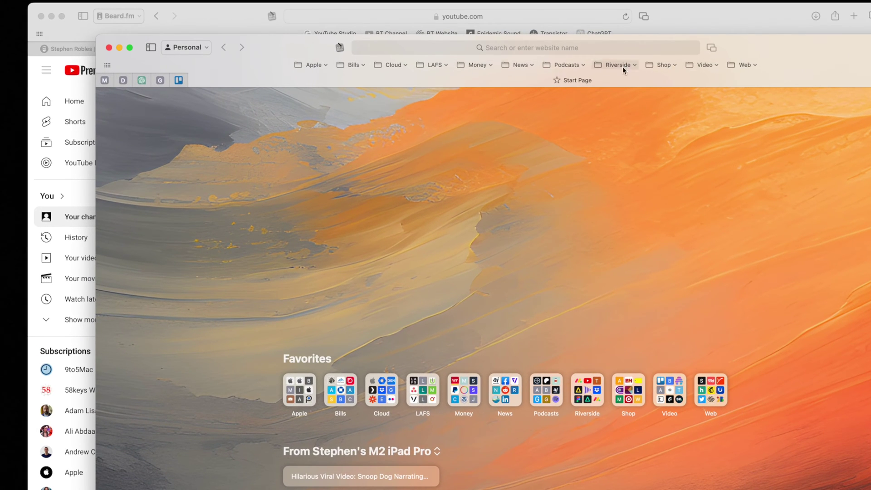
View the Personal window's tab groups, then Beard.fm's groups: 2023 Apple Tier List and Bearded Teacher
click(153, 48)
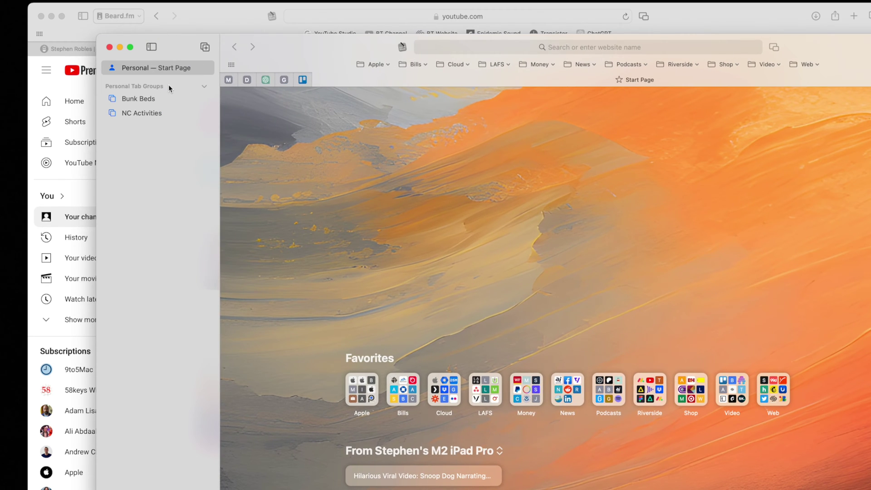
click(153, 48)
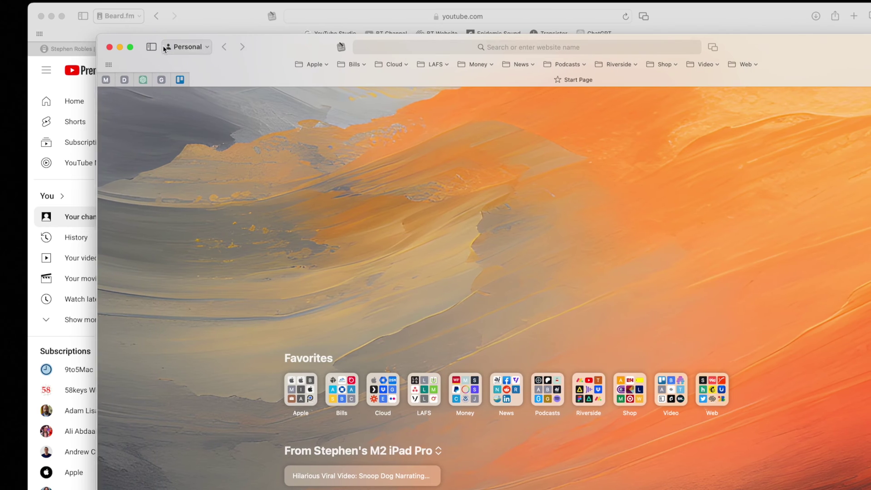
click(211, 17)
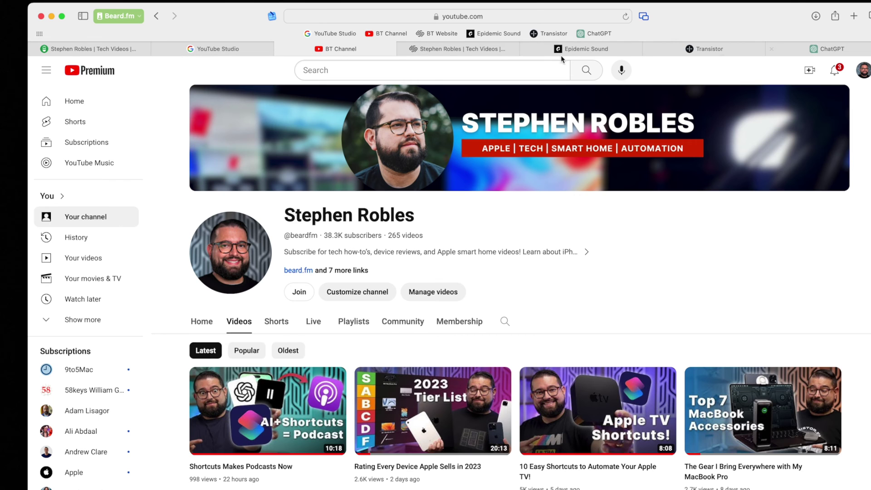
click(83, 16)
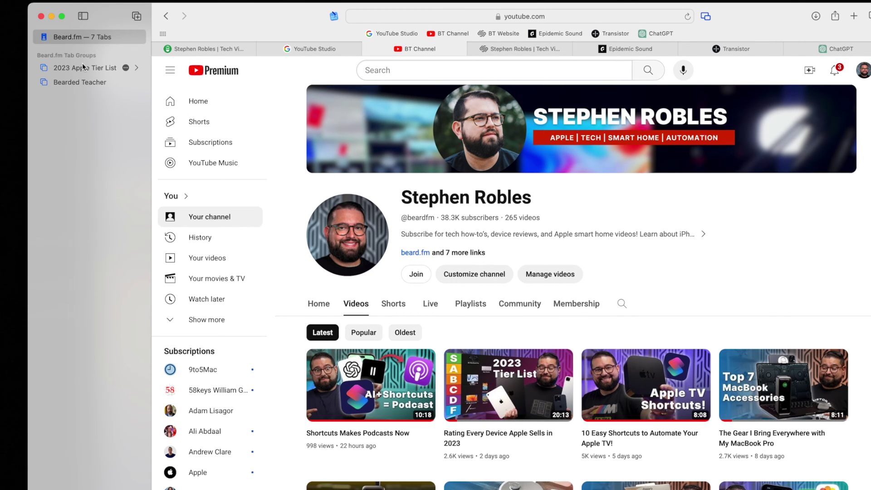
Switch Beard.fm's favorites folder to Favorites, then restore Bearded Teacher
click(83, 37)
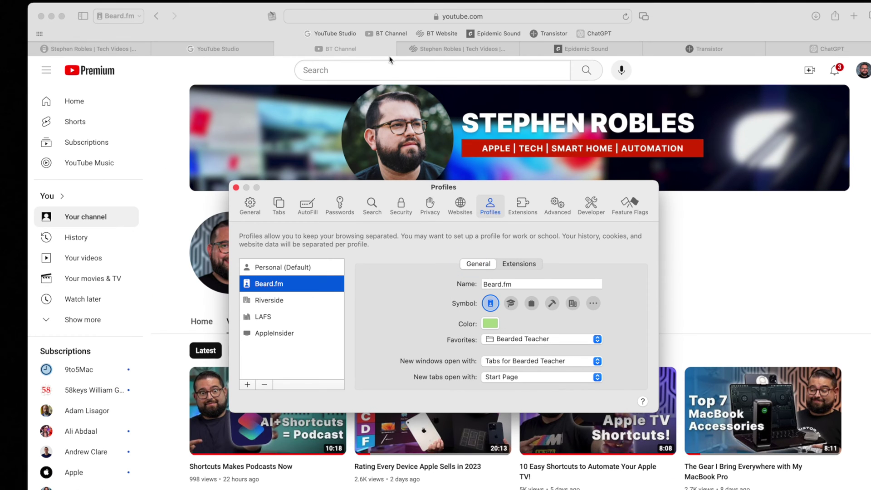
click(519, 338)
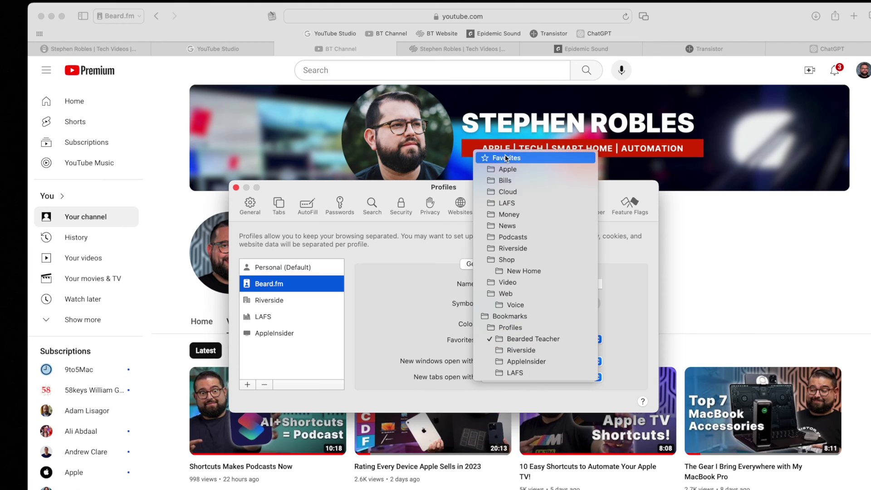
click(507, 159)
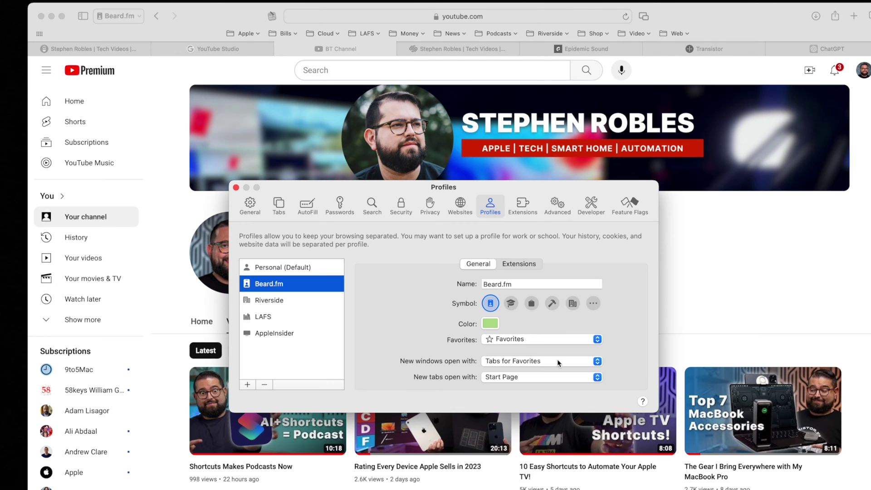
click(539, 339)
click(544, 476)
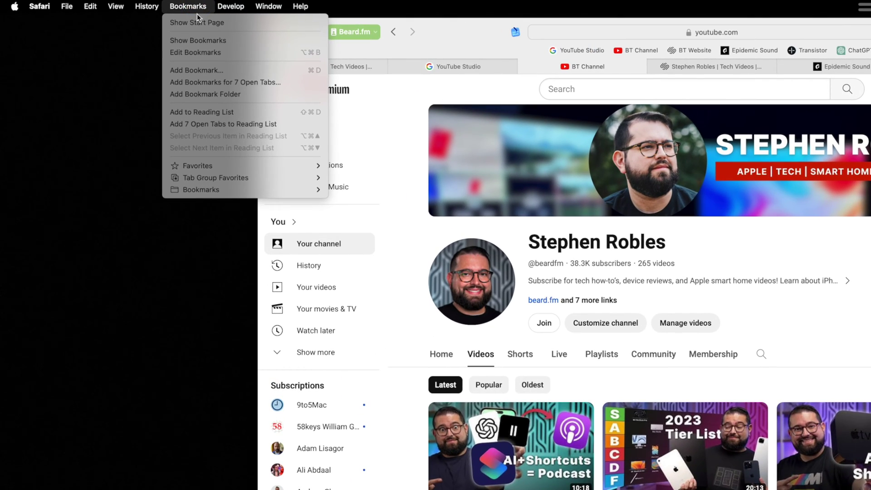
In the bookmarks sidebar, create a new folder named Work under Profiles
click(197, 40)
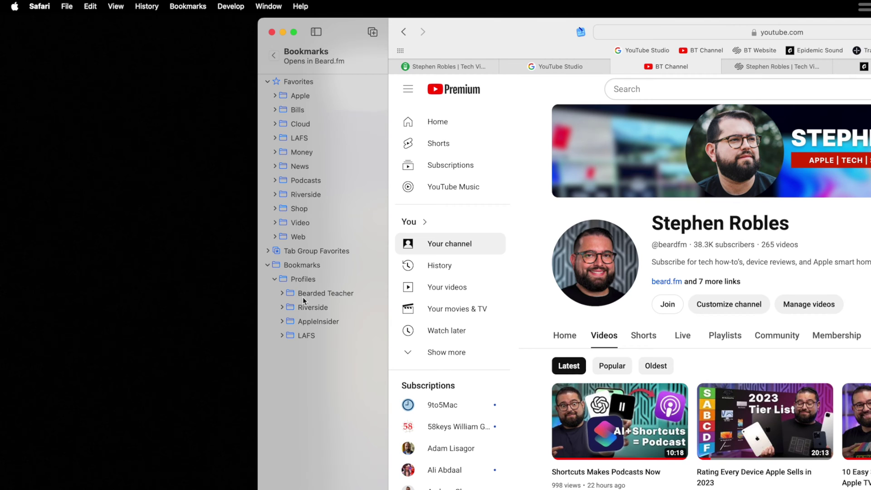
click(282, 293)
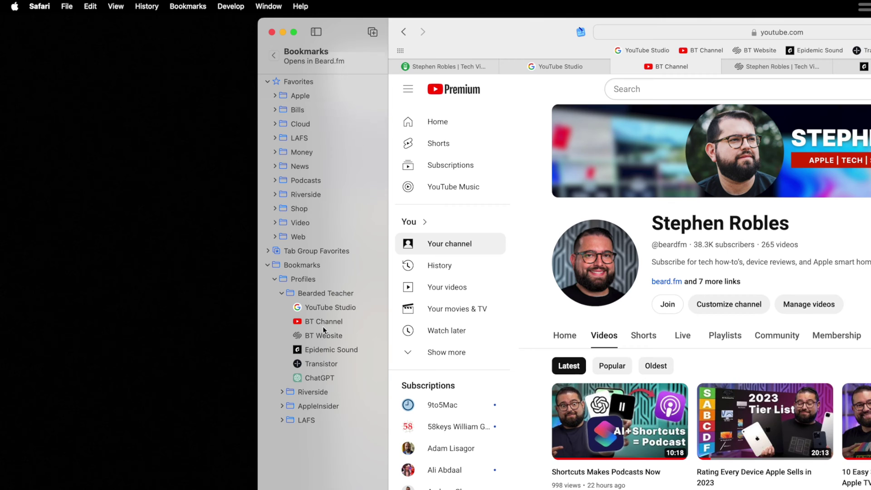
right_click(311, 294)
click(327, 376)
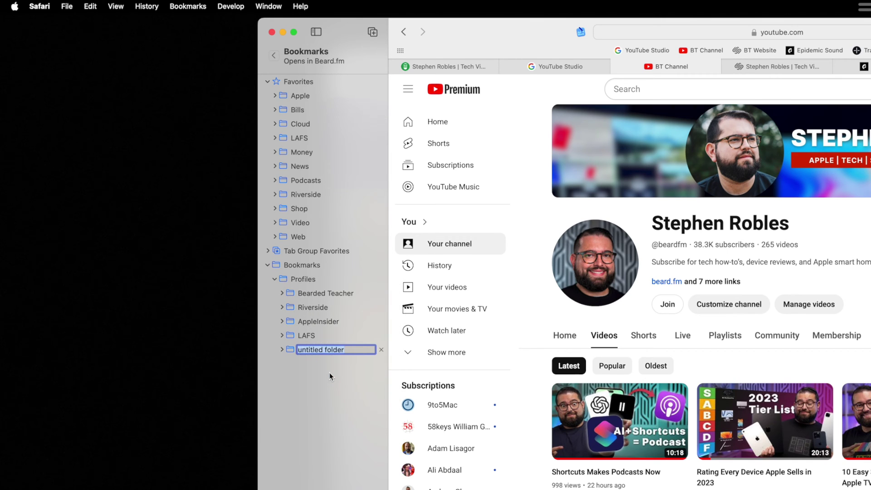
text(Work)
key(Return)
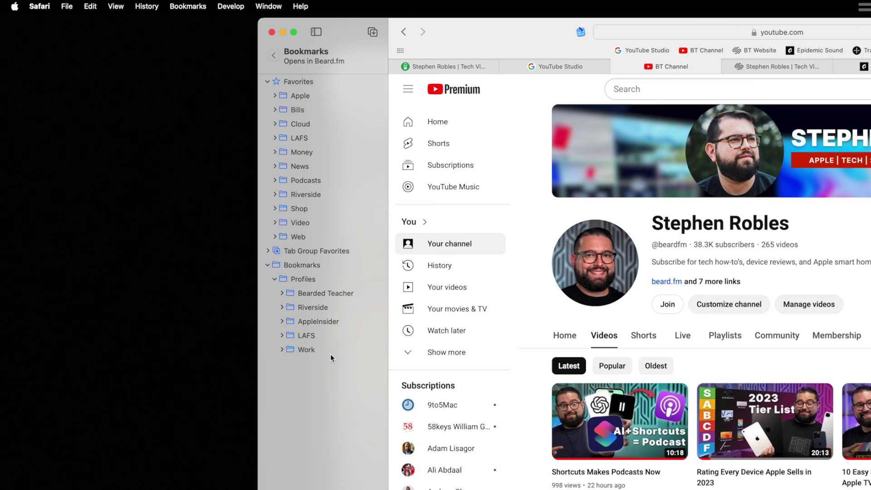
right_click(306, 352)
click(290, 365)
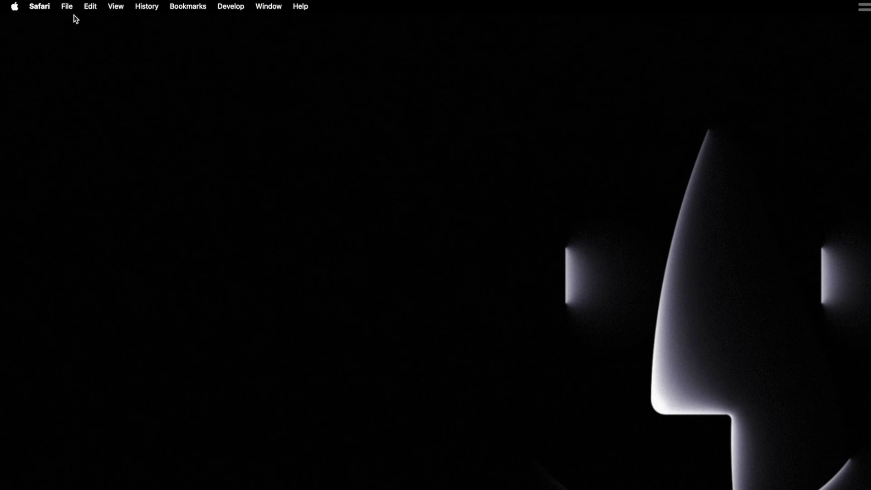
Open a new Beard.fm profile window
click(65, 4)
mouse_move(82, 21)
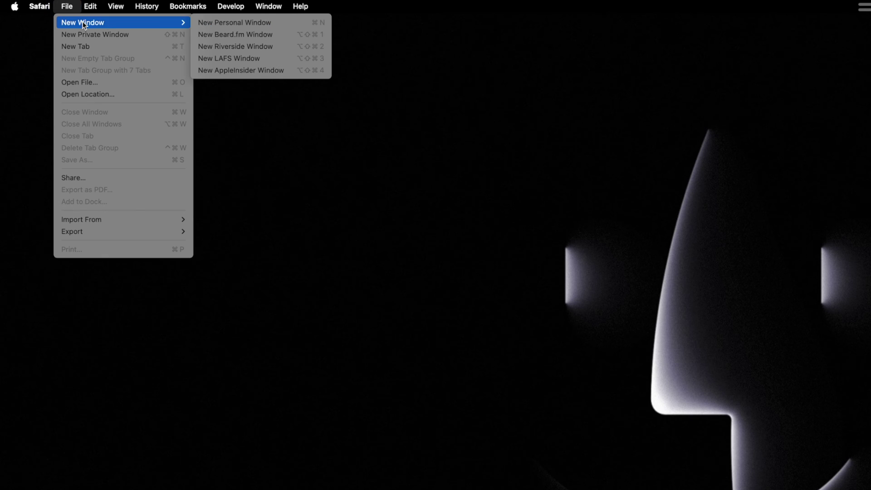
click(252, 35)
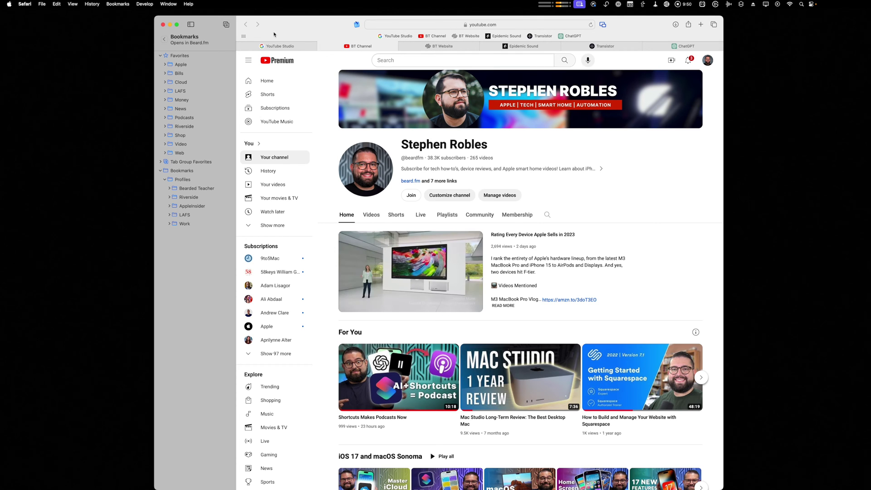
Open Safari's Profiles settings and show Beard.fm's New windows open with choices
click(24, 4)
click(36, 36)
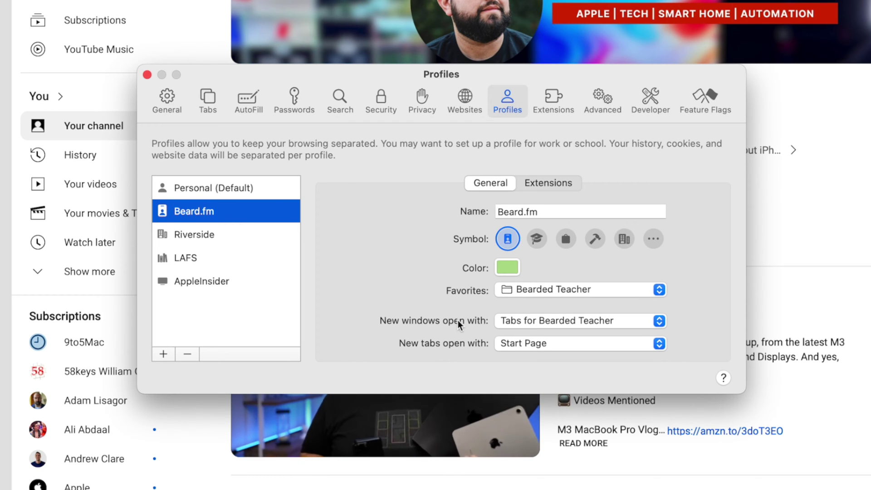
click(561, 322)
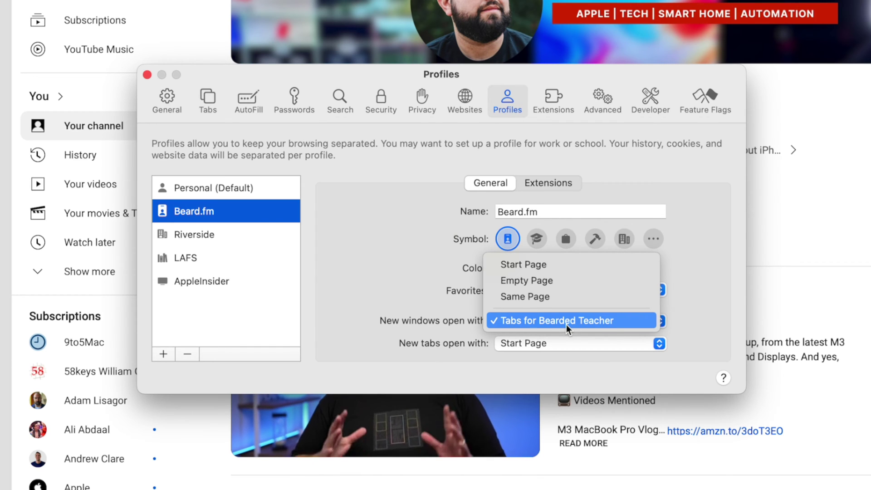
Set Beard.fm's new windows to open with the Start Page, keeping Bearded Teacher favorites
click(507, 321)
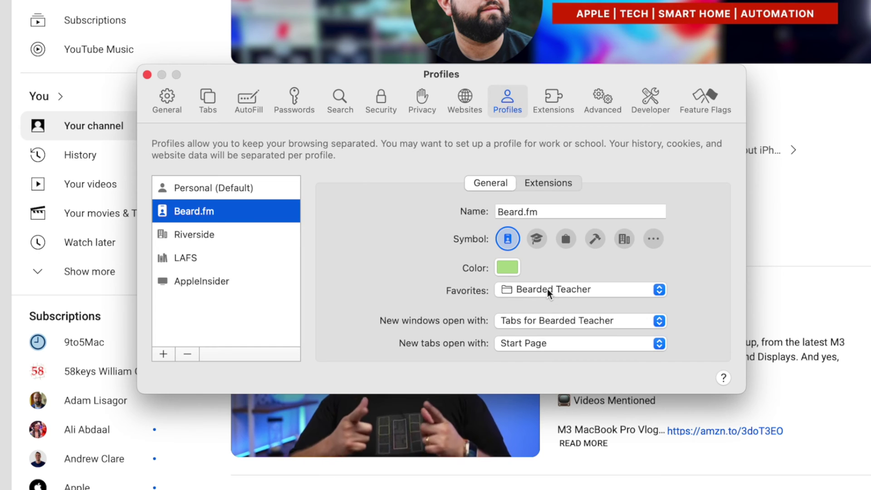
click(547, 289)
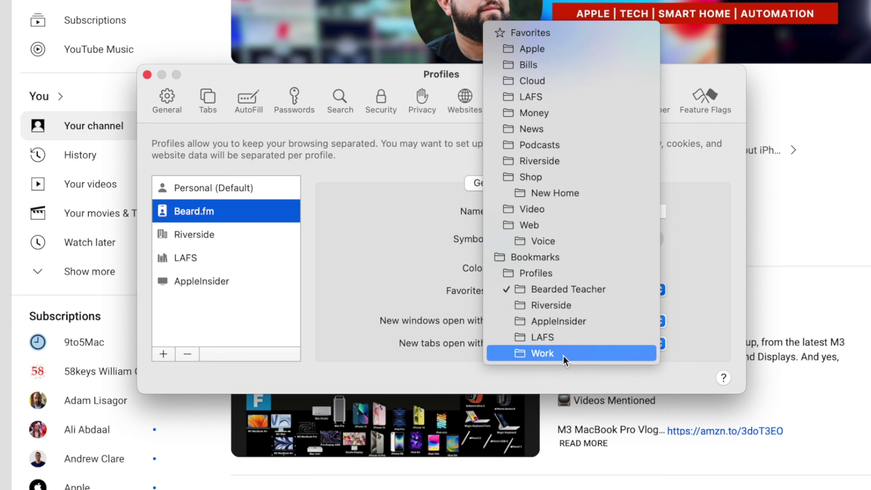
click(395, 269)
click(545, 320)
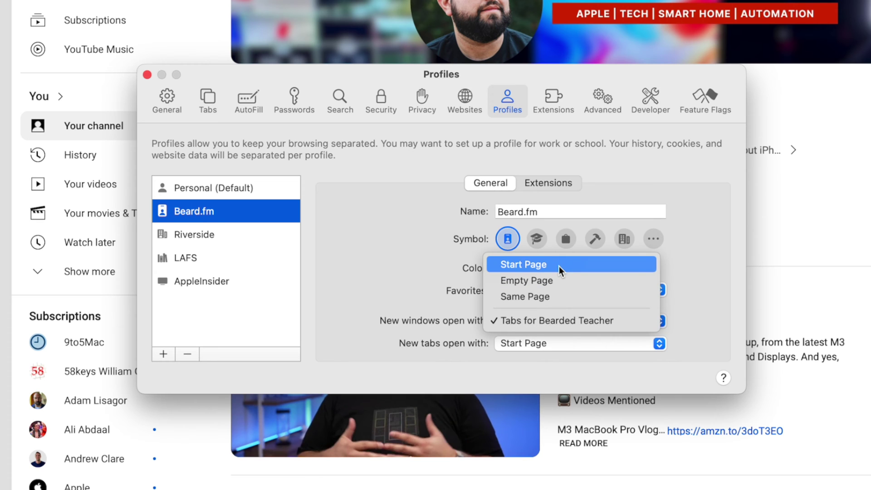
click(559, 266)
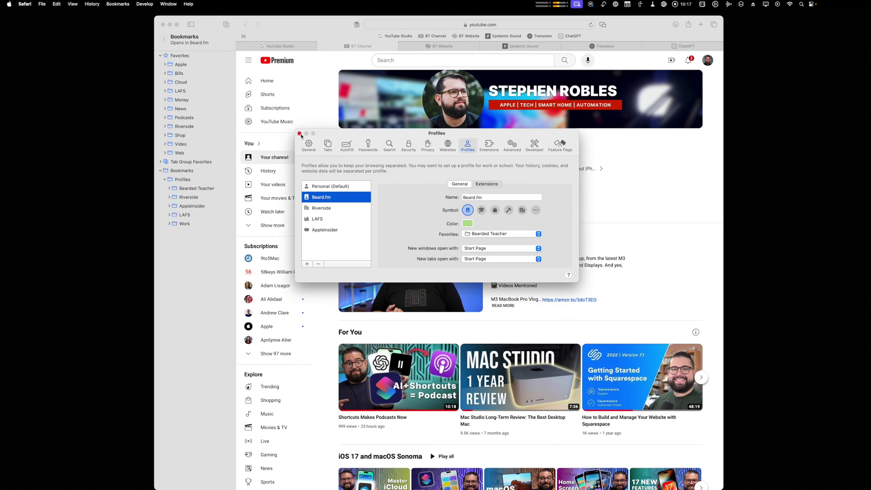
Close Settings and the current window, then open a fresh Beard.fm profile window
click(191, 91)
key(super+w)
click(42, 4)
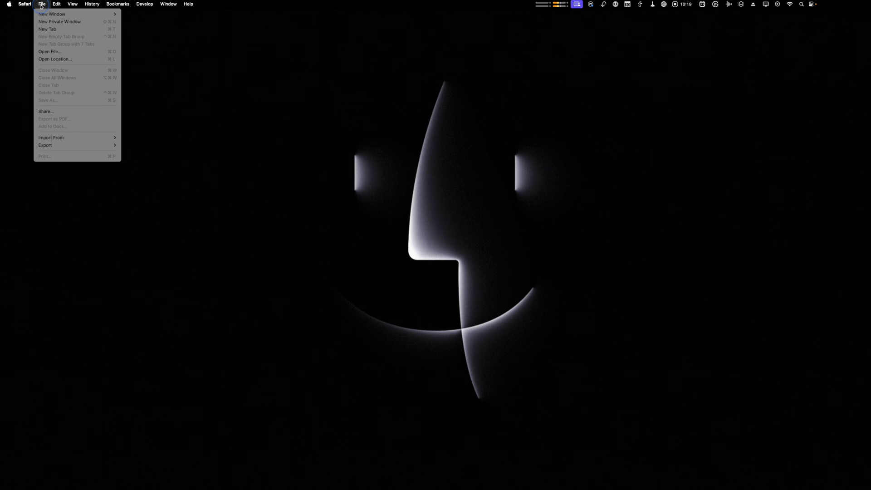
mouse_move(52, 14)
click(140, 22)
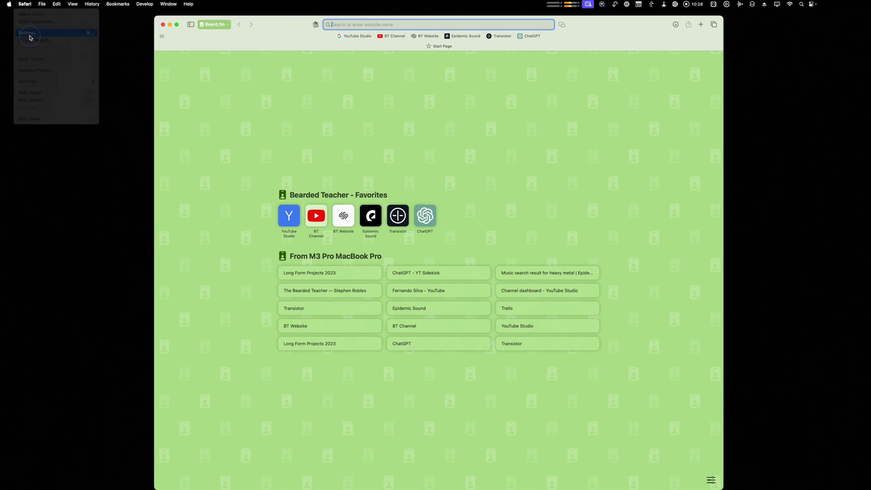
click(29, 34)
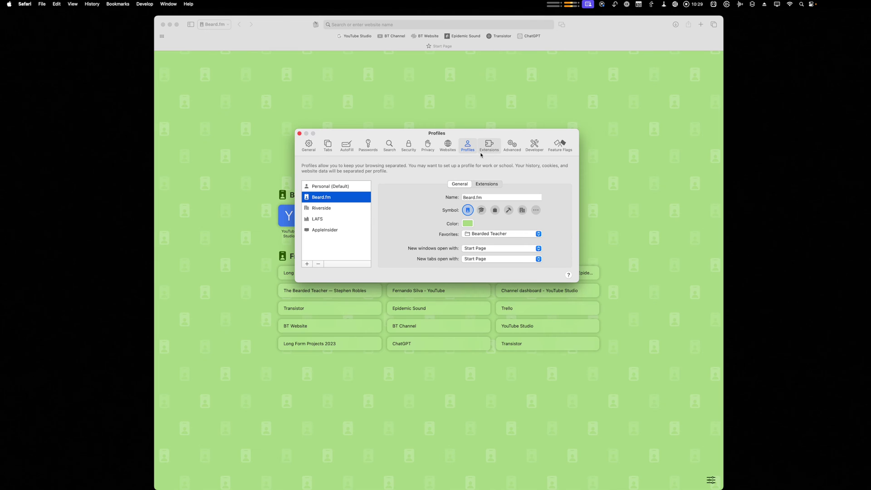
Set Beard.fm's new windows back to Tabs for Bearded Teacher and open an AppleInsider window
click(483, 250)
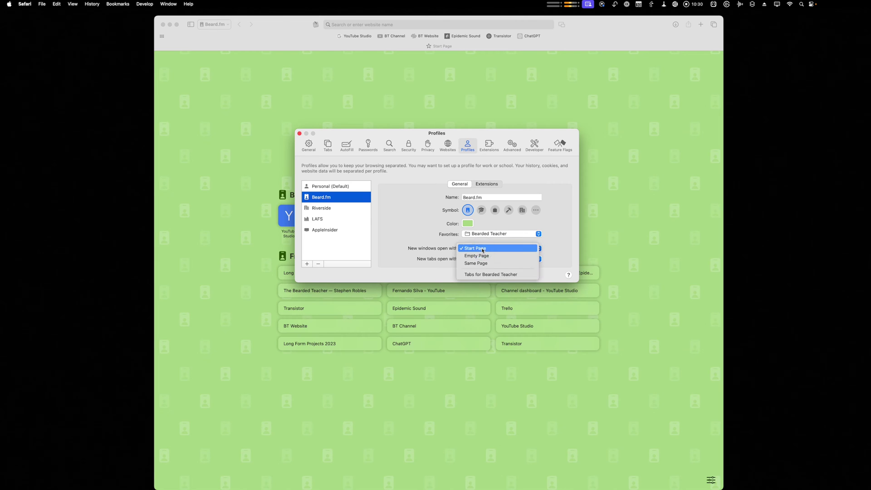
click(495, 272)
click(299, 135)
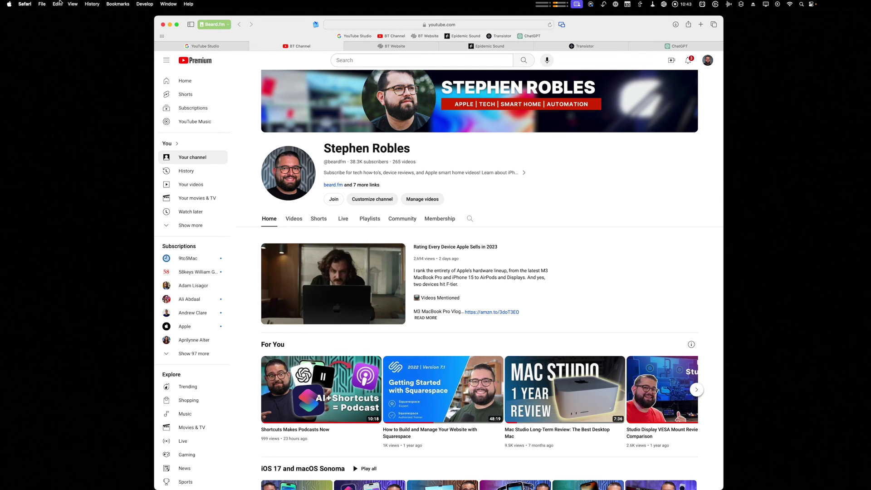
click(42, 3)
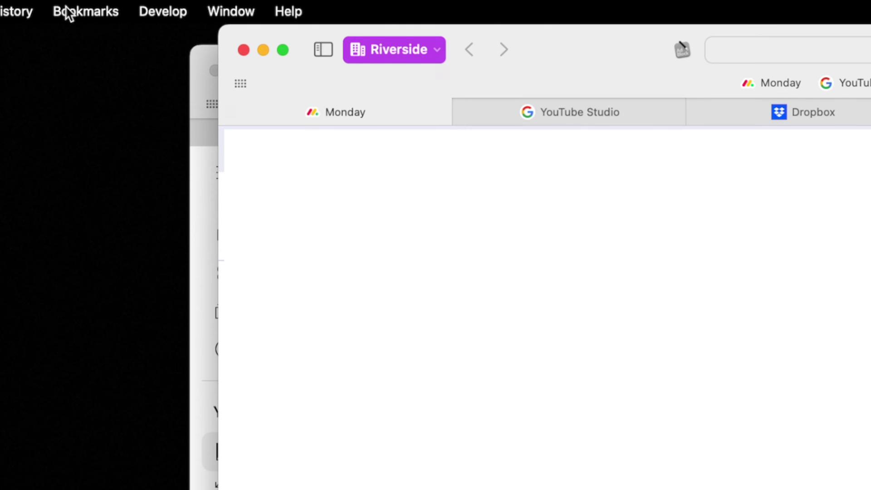
click(249, 125)
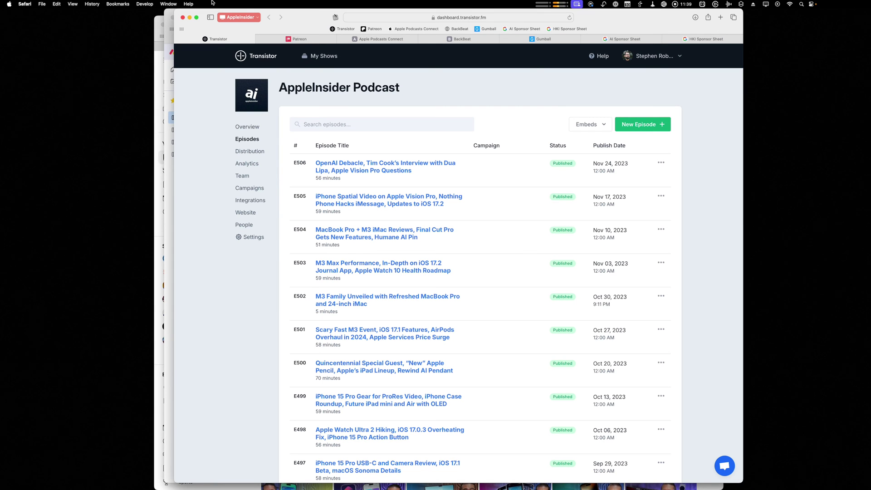
Confirm the AppleInsider profile's new windows open with Tabs for AppleInsider
click(25, 4)
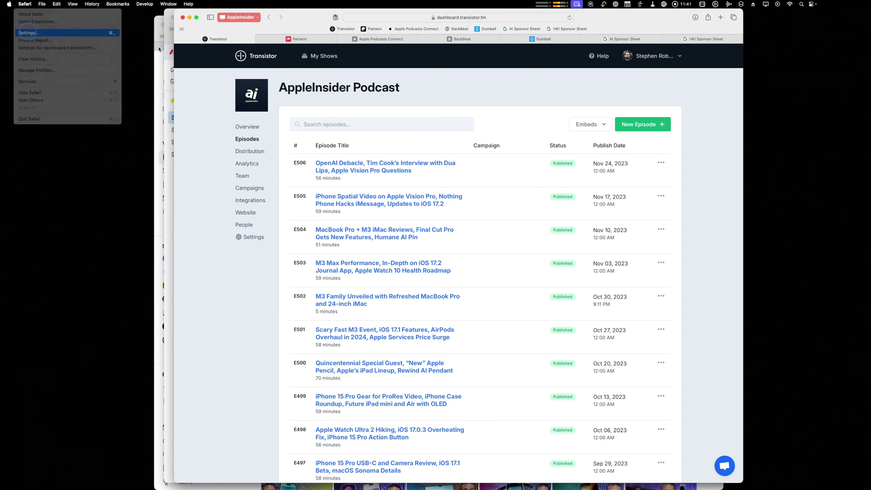
click(28, 32)
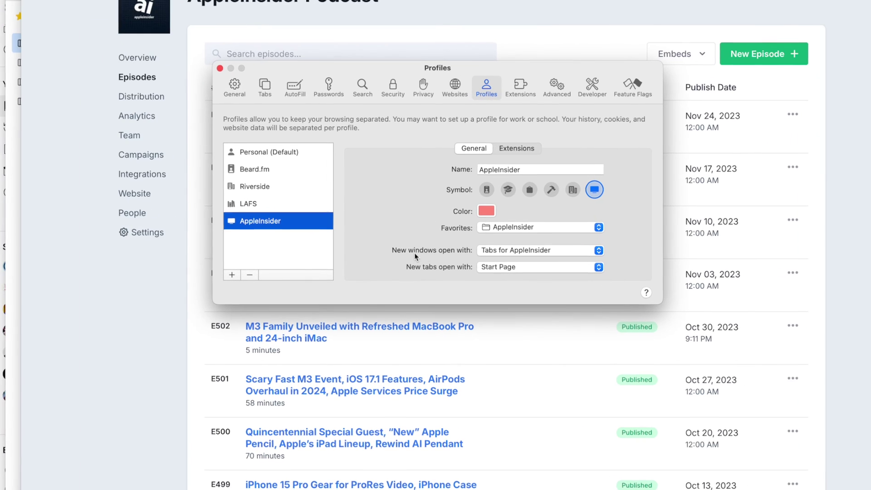
click(527, 252)
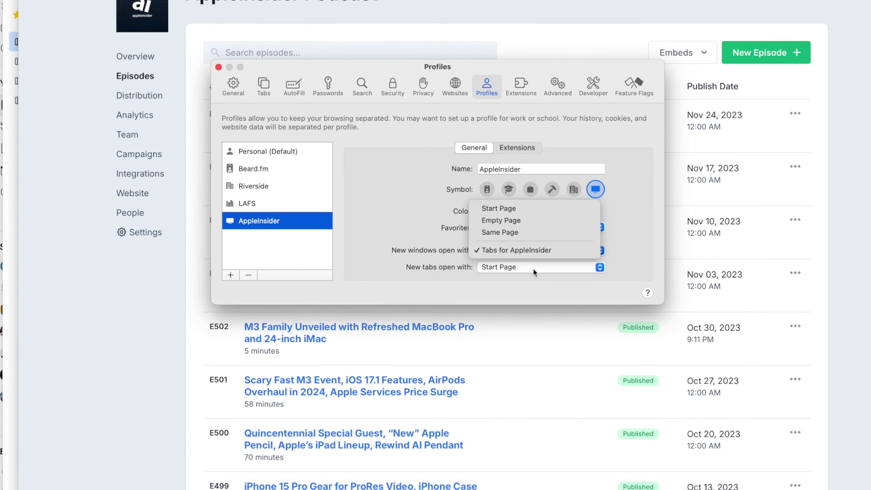
click(536, 253)
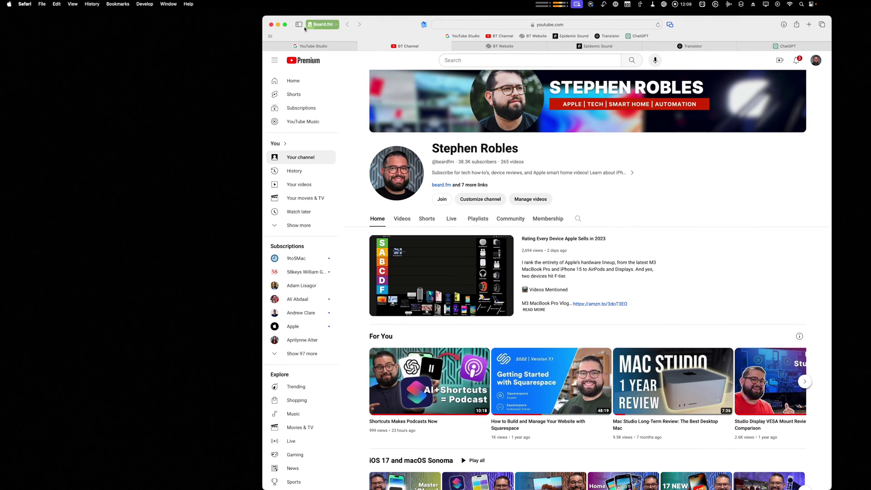
In the Beard.fm window, open the 2023 Apple Tier List group on its 13-inch MacBook purchase tab
click(299, 25)
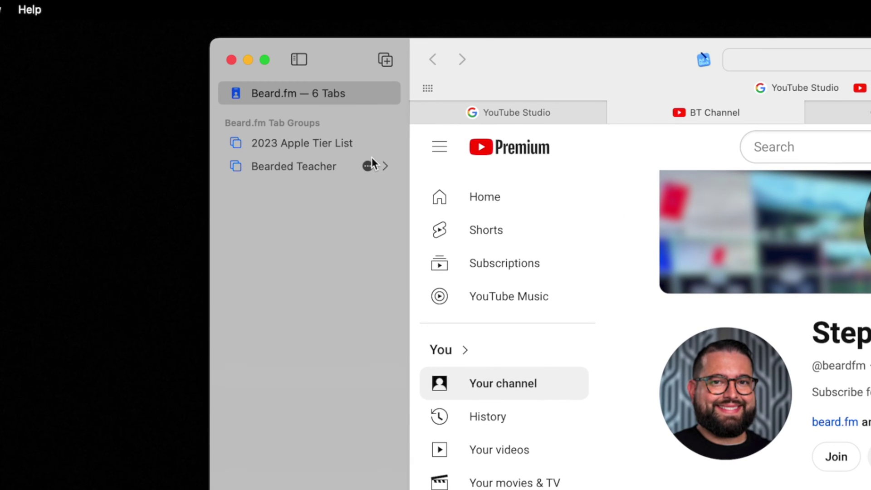
click(269, 143)
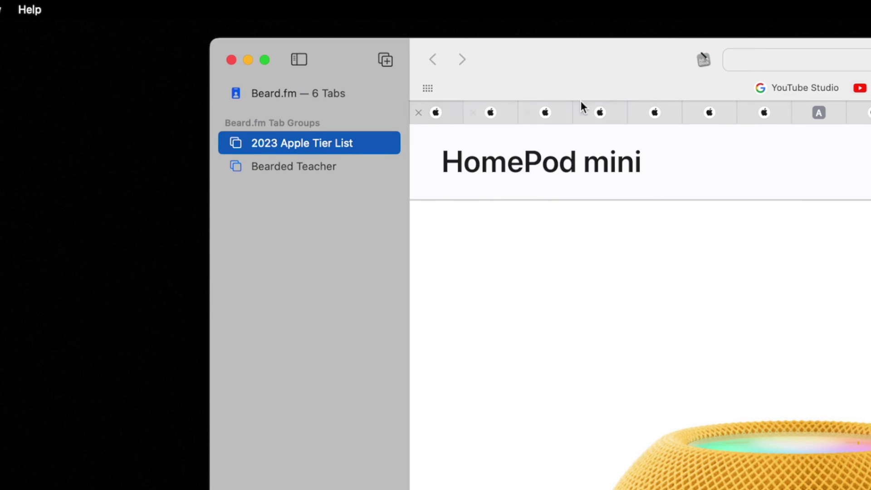
click(443, 112)
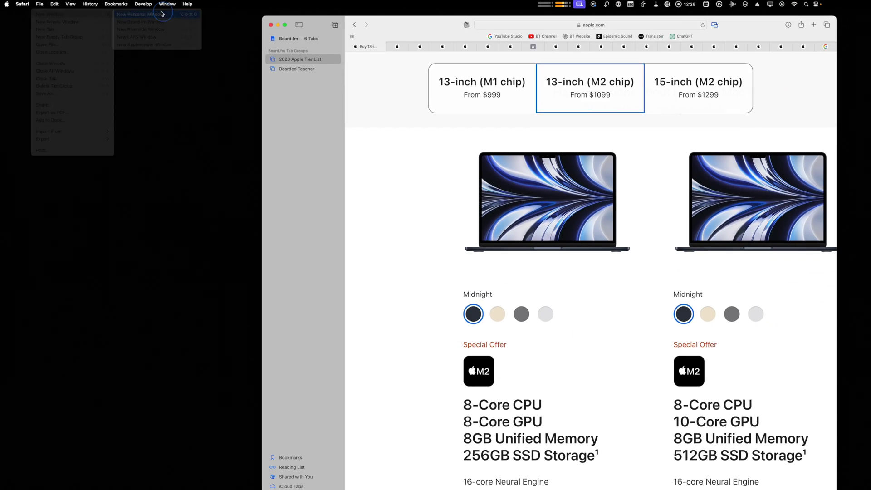
Open the Bunk Beds tab group in the Personal window, then return to the Beard.fm window
click(172, 17)
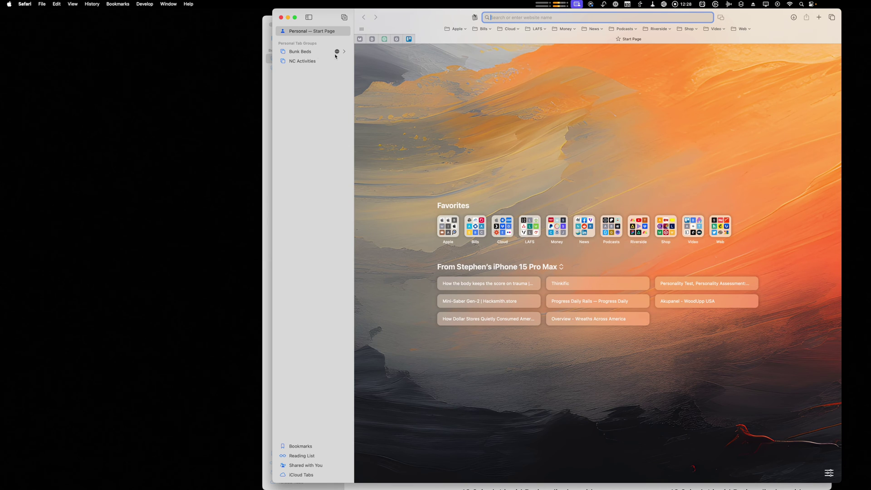
click(315, 52)
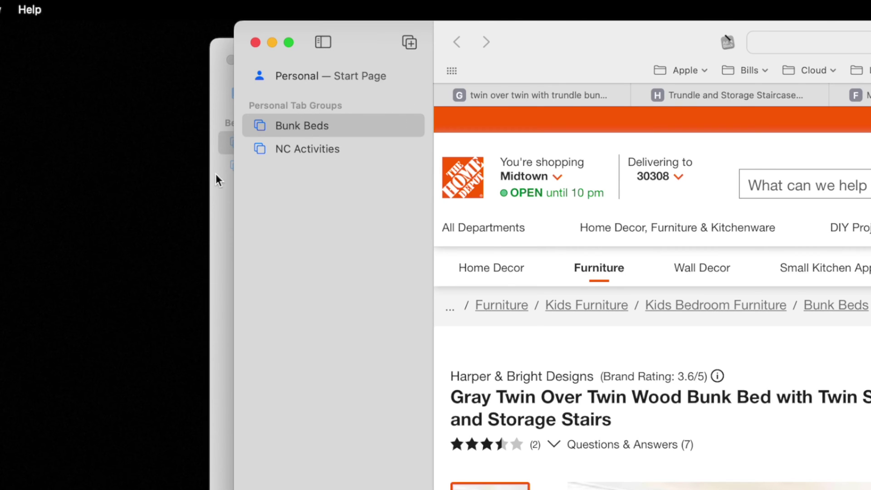
click(217, 207)
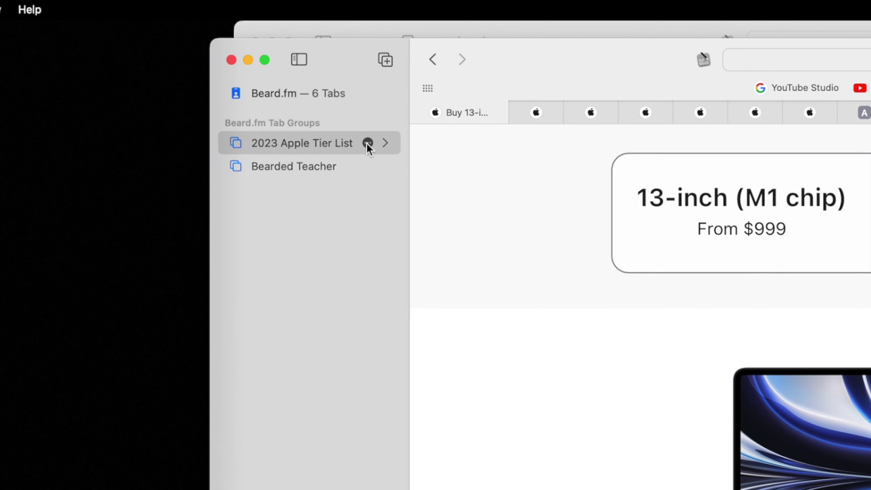
Move the 2023 Apple Tier List tab group to the Personal profile
click(367, 143)
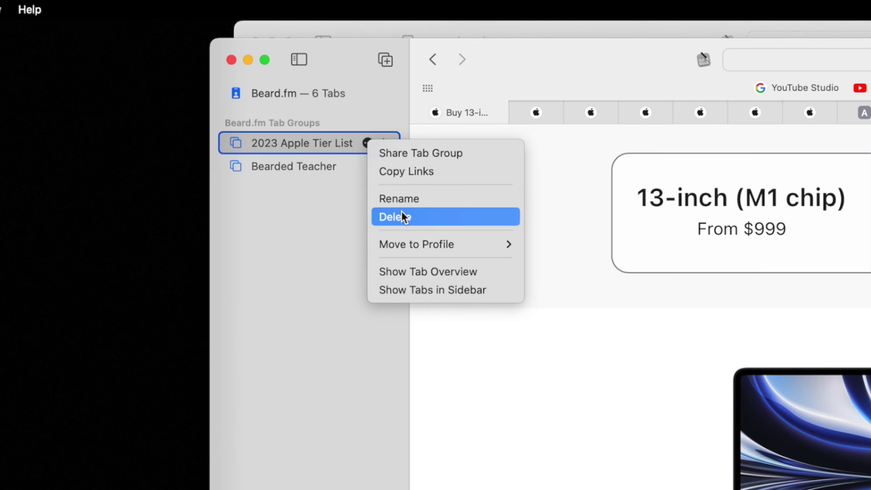
mouse_move(404, 247)
click(563, 247)
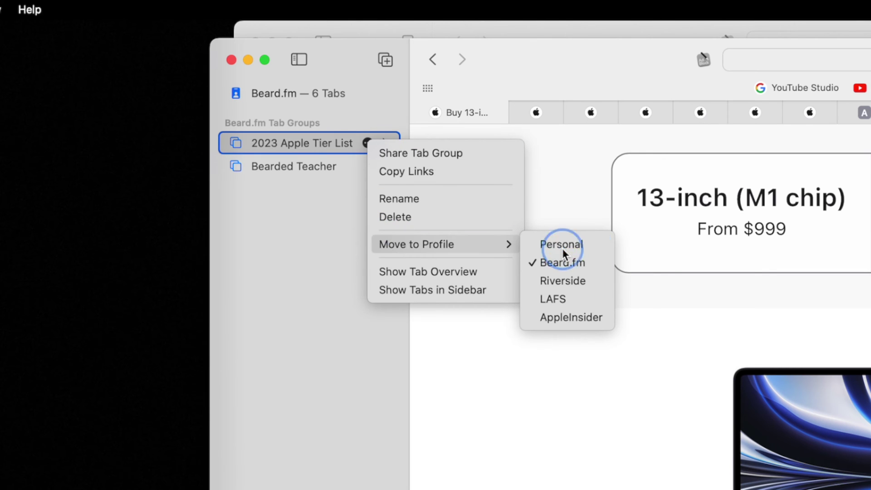
From the Personal window, move the group back to Beard.fm and return to that window
click(505, 26)
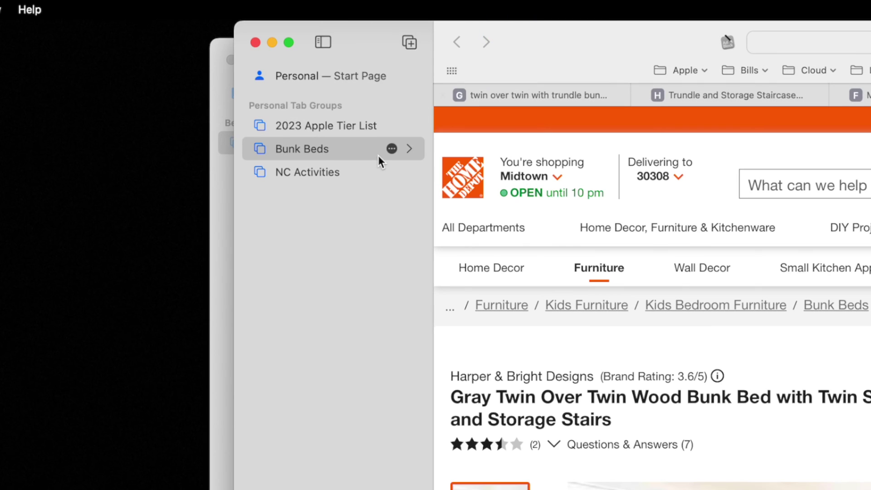
click(389, 125)
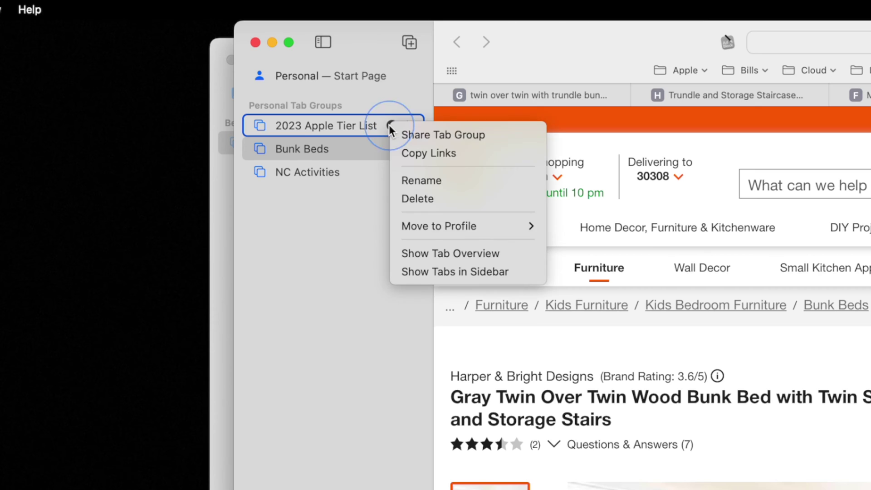
mouse_move(469, 227)
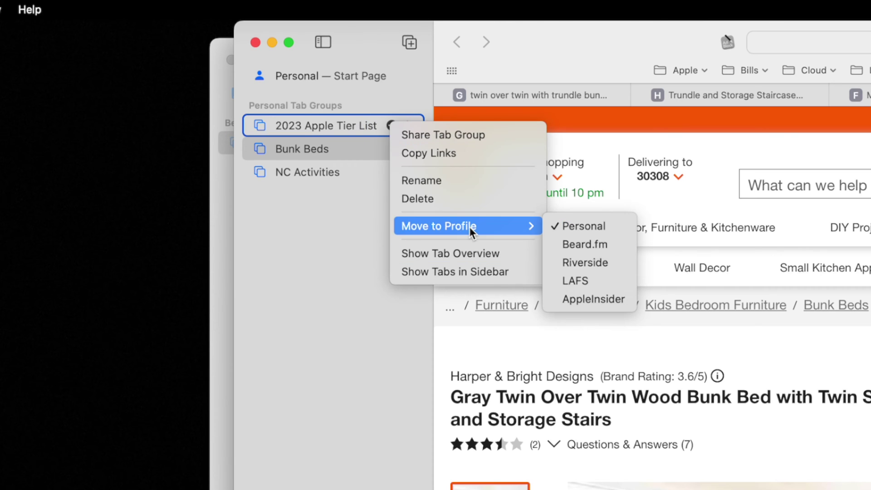
click(586, 244)
click(224, 247)
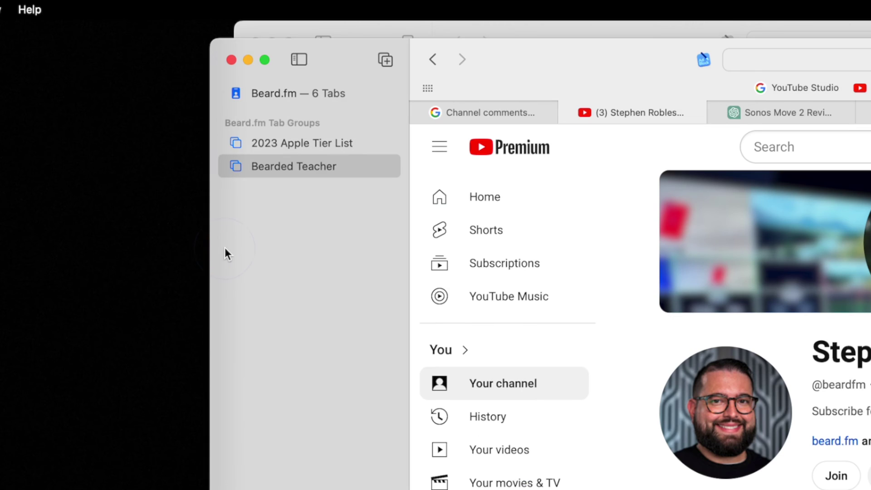
Select the 2023 Apple Tier List group and use Copy Links from its options menu
click(276, 146)
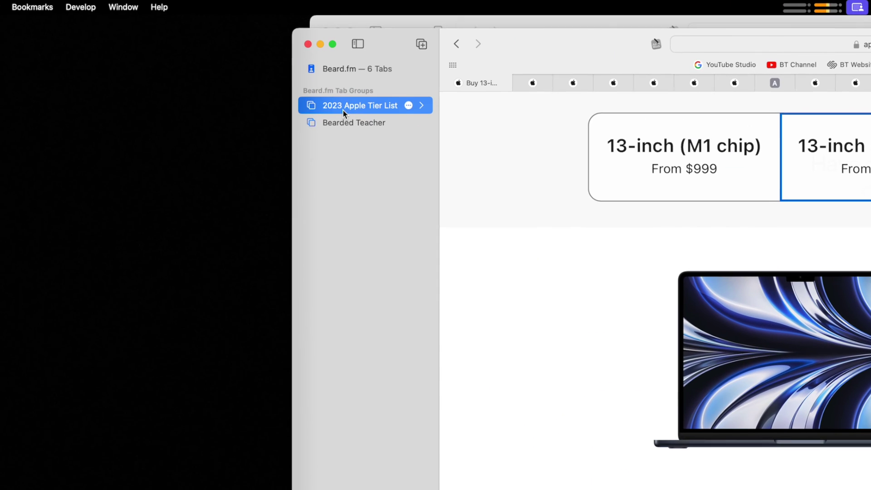
click(412, 106)
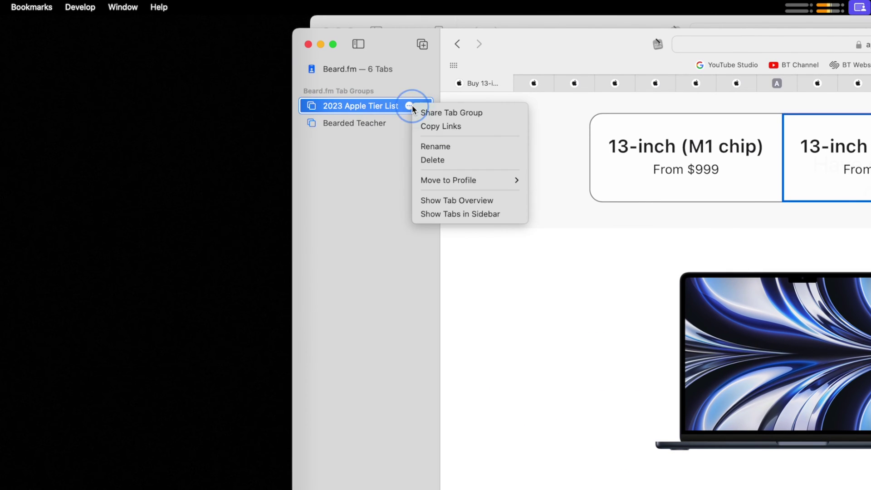
click(451, 127)
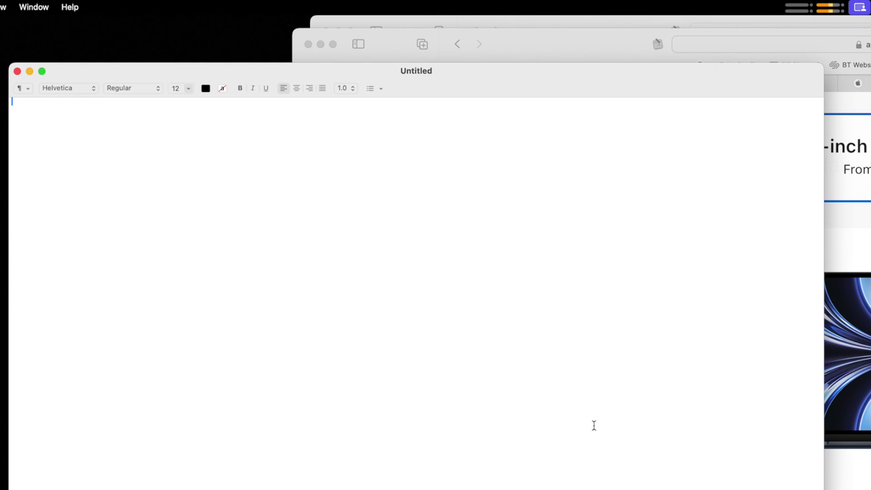
Paste the copied 2023 Apple Tier List links into the untitled TextEdit document with Cmd+V
key(super+v)
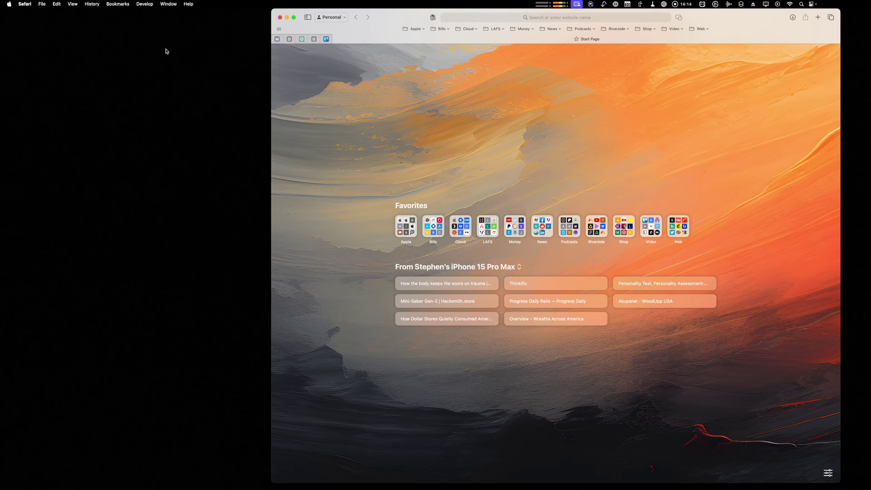
Open a new window for the Beard.fm profile from the New Window submenu
click(279, 17)
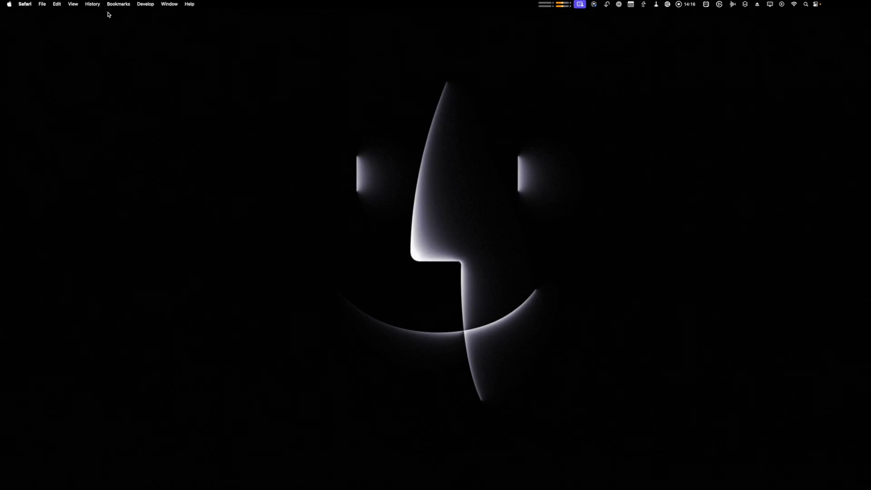
click(41, 4)
mouse_move(100, 15)
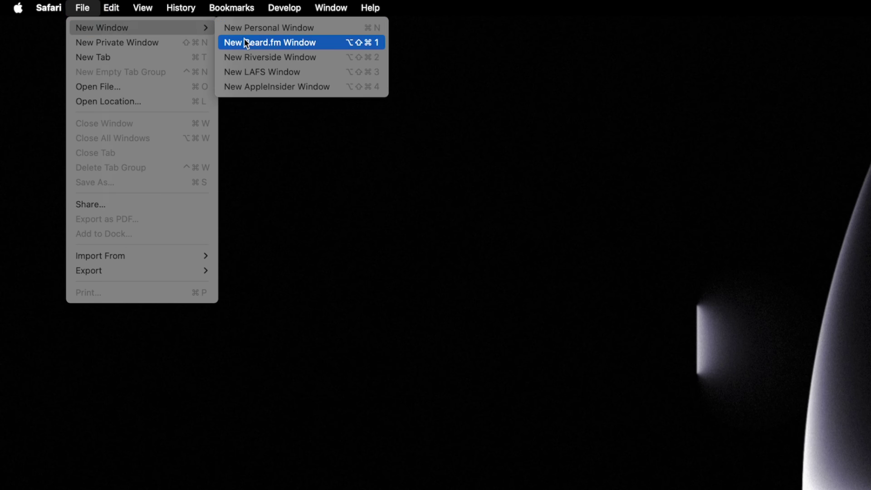
click(227, 42)
Open new windows for the Riverside and AppleInsider profiles
click(497, 37)
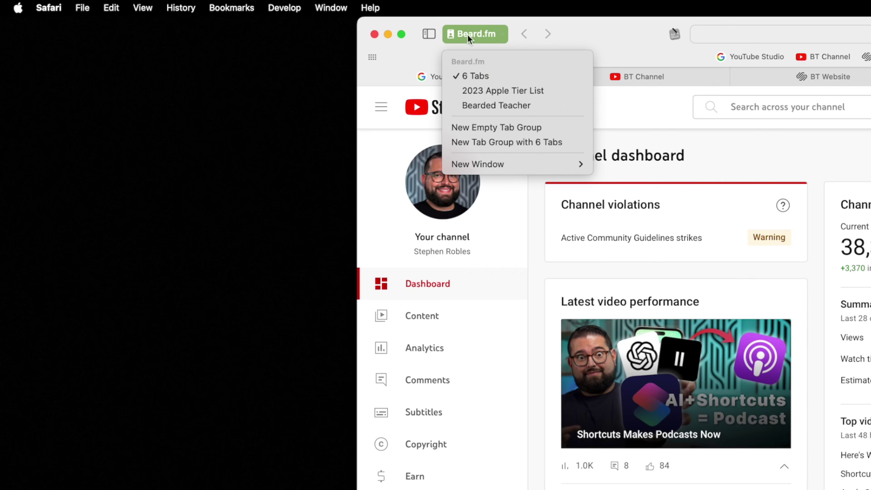
mouse_move(505, 164)
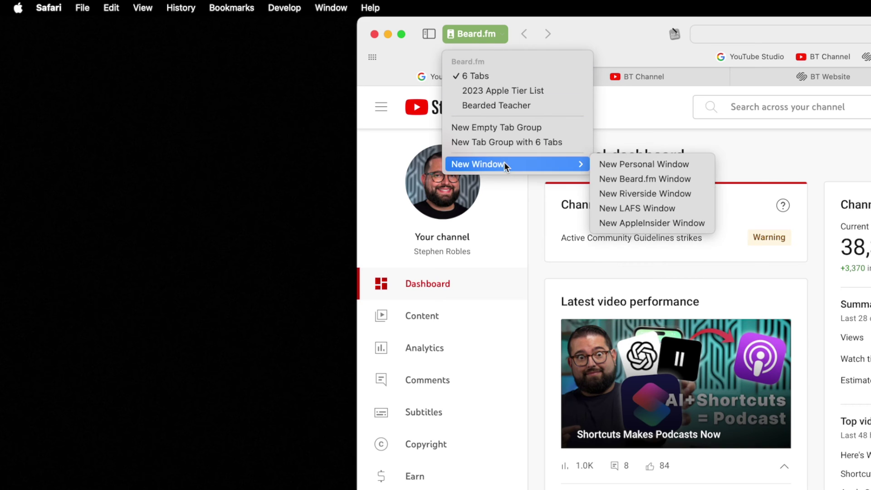
click(674, 190)
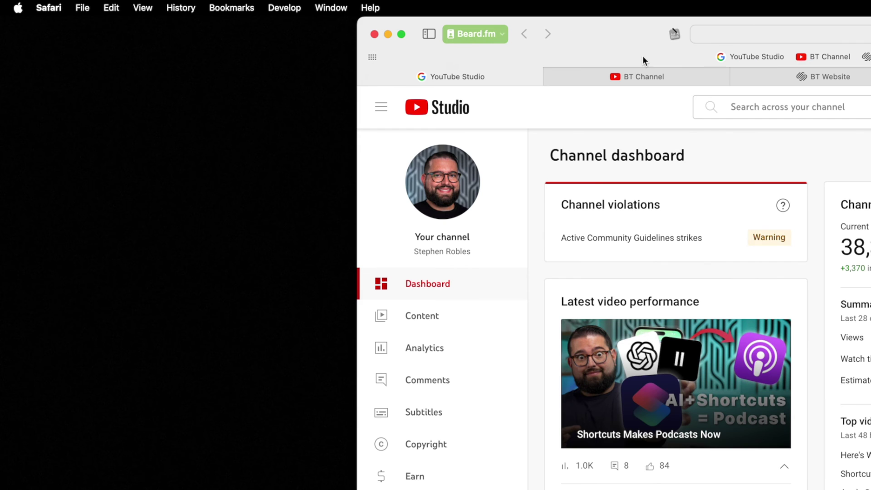
click(486, 34)
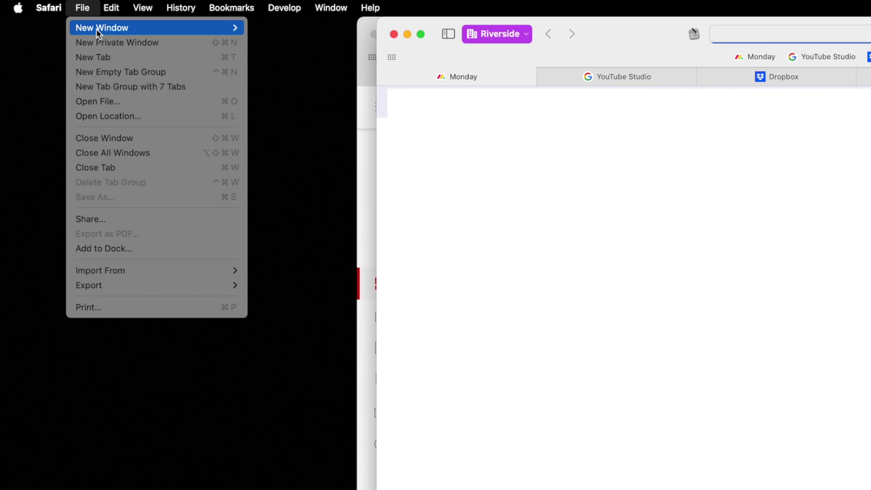
mouse_move(230, 28)
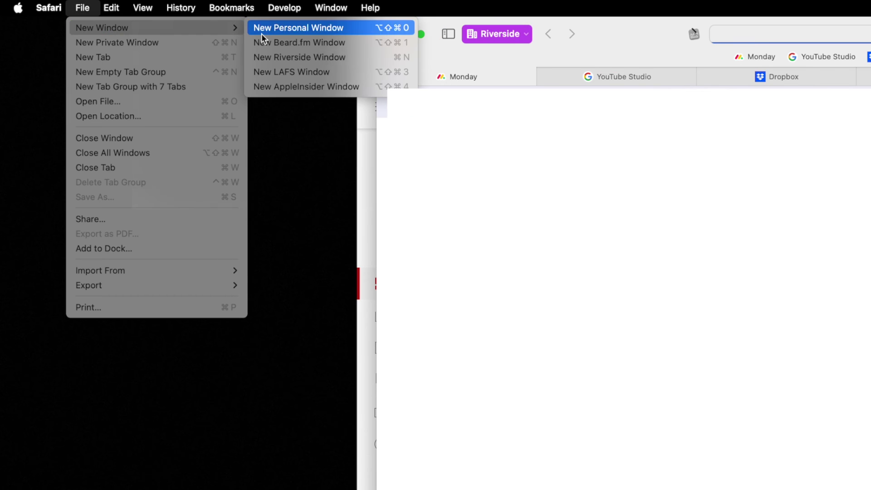
click(273, 85)
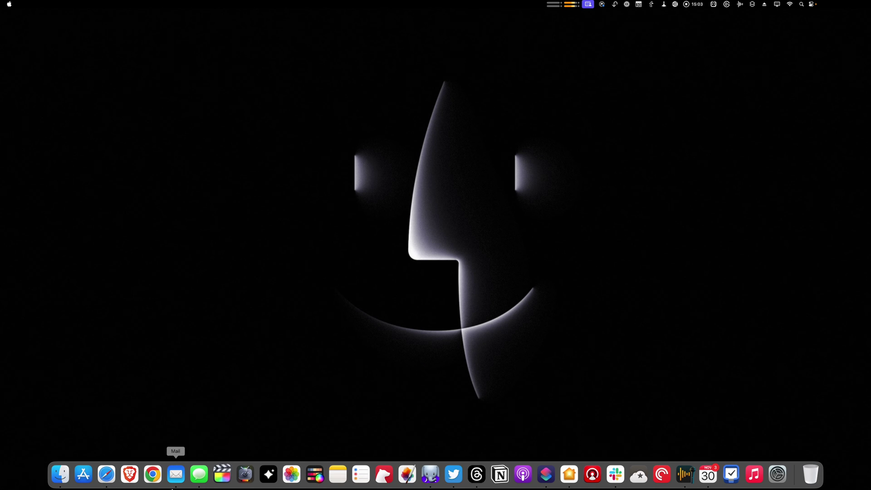
Bring the Beard.fm window forward from the Dock's window list and check its signed-in YouTube account
right_click(106, 474)
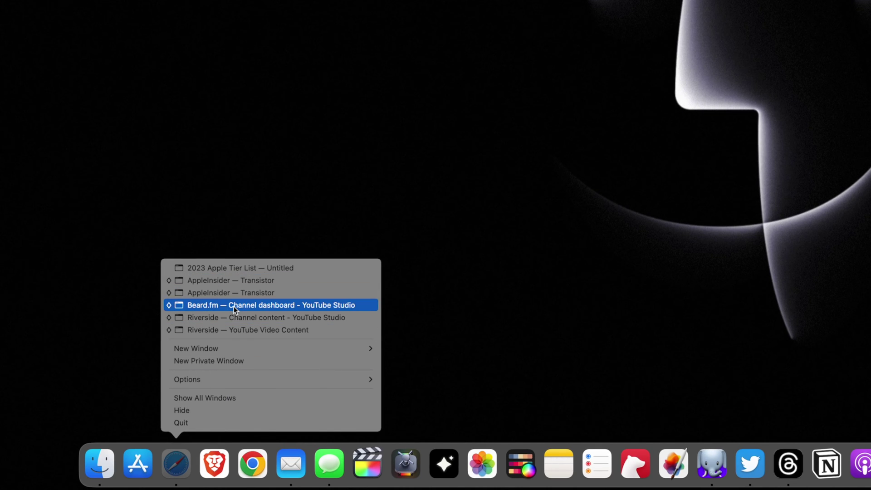
click(233, 306)
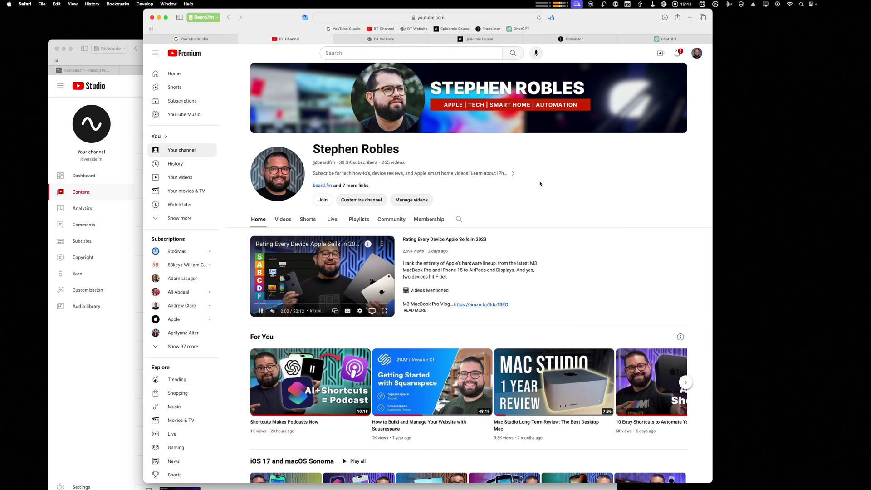
click(698, 53)
click(698, 53)
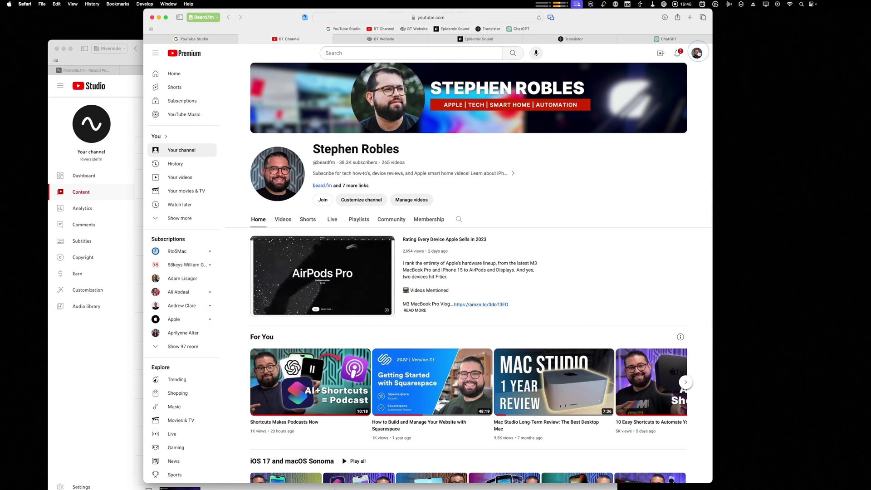
Compare with the Riverside window, then switch back to the Beard.fm window
click(86, 353)
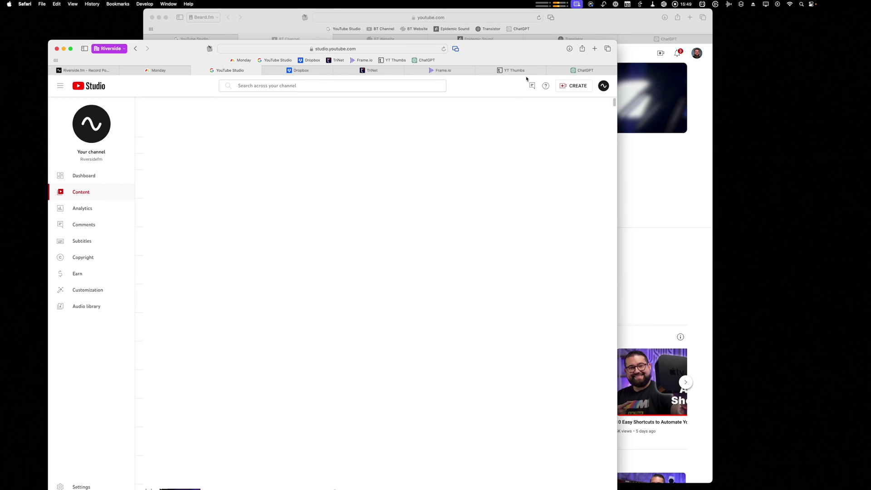
click(615, 33)
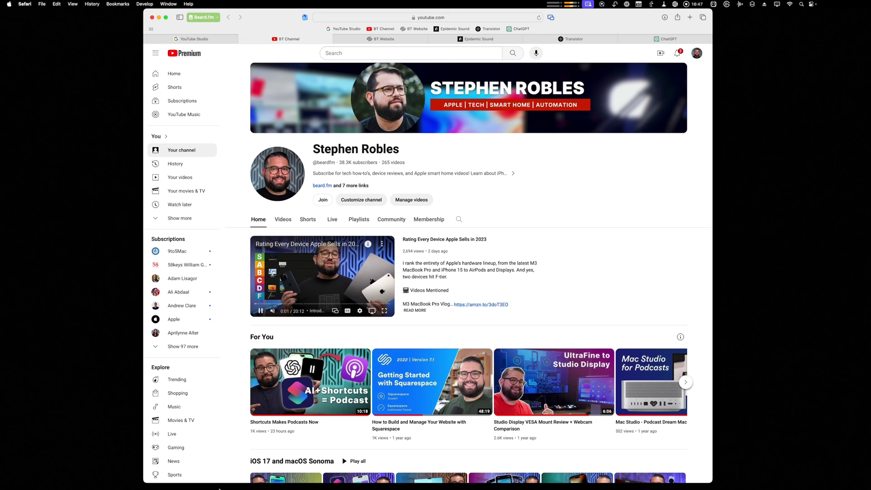
mouse_move(219, 488)
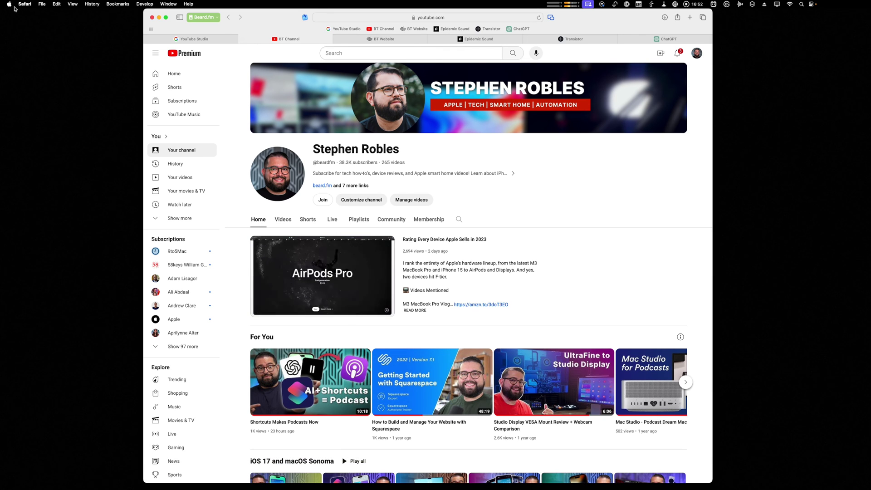
Open System Settings from the Apple menu, then bring the Safari YouTube window forward
click(9, 5)
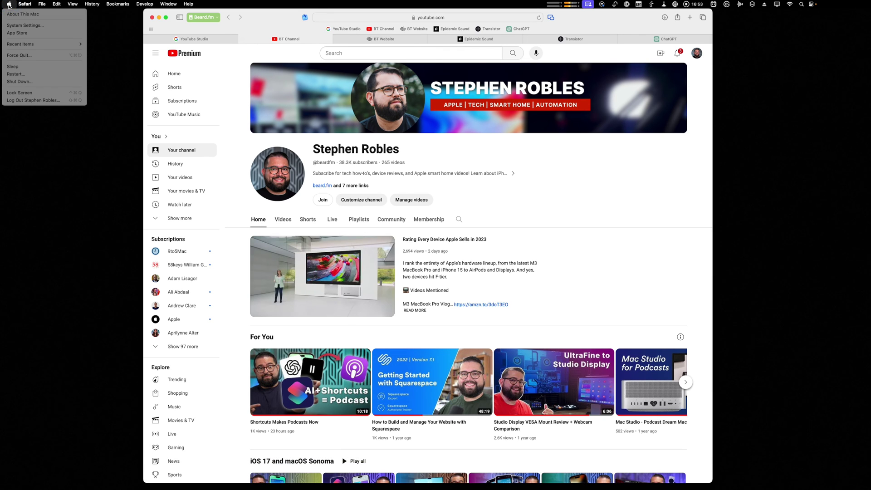
click(18, 25)
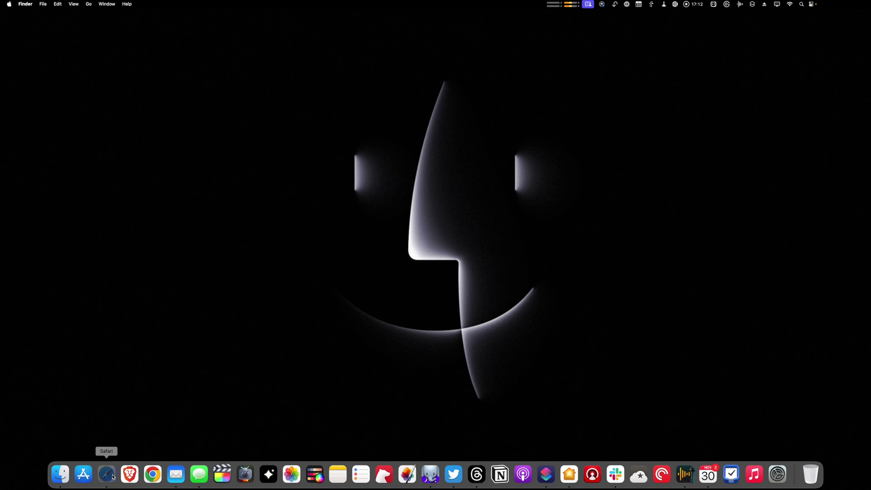
click(107, 475)
Minimize the YouTube channel window, restore it from the Dock, then minimize the Transistor window
click(160, 17)
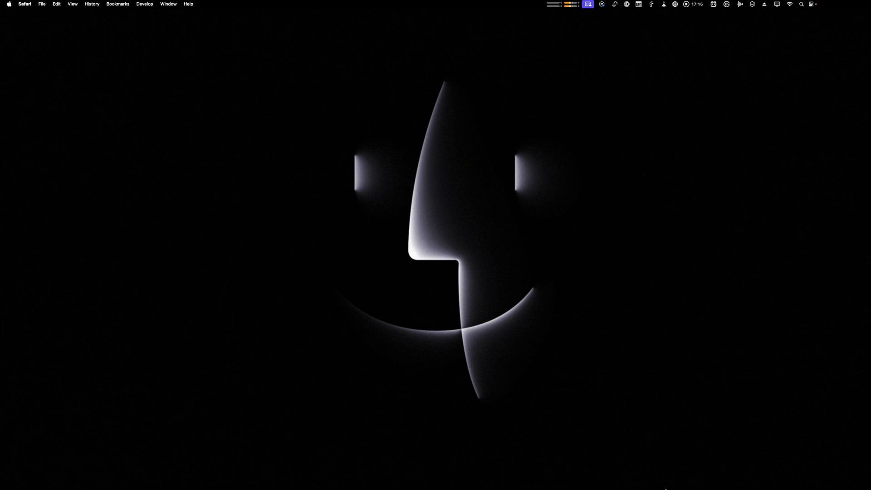
mouse_move(793, 472)
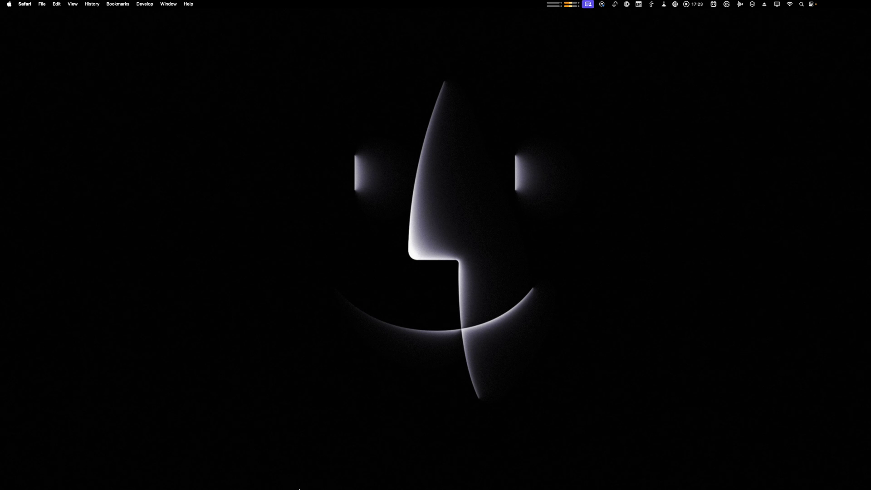
mouse_move(716, 489)
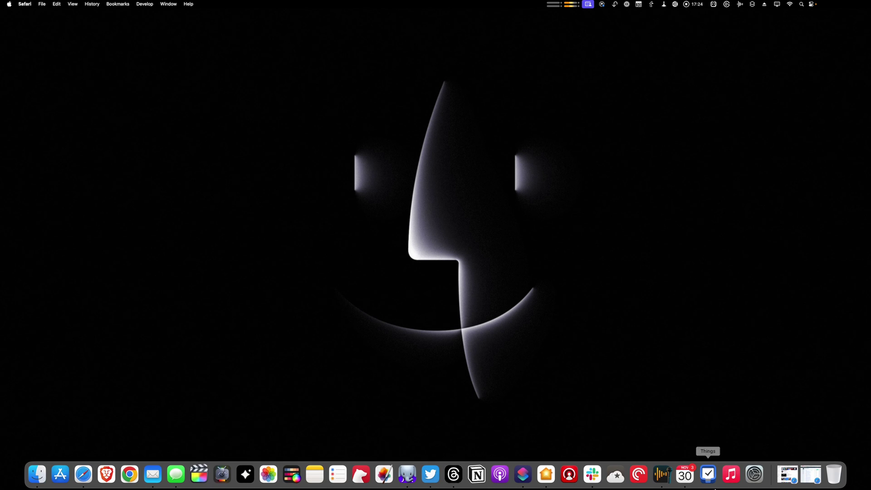
click(790, 475)
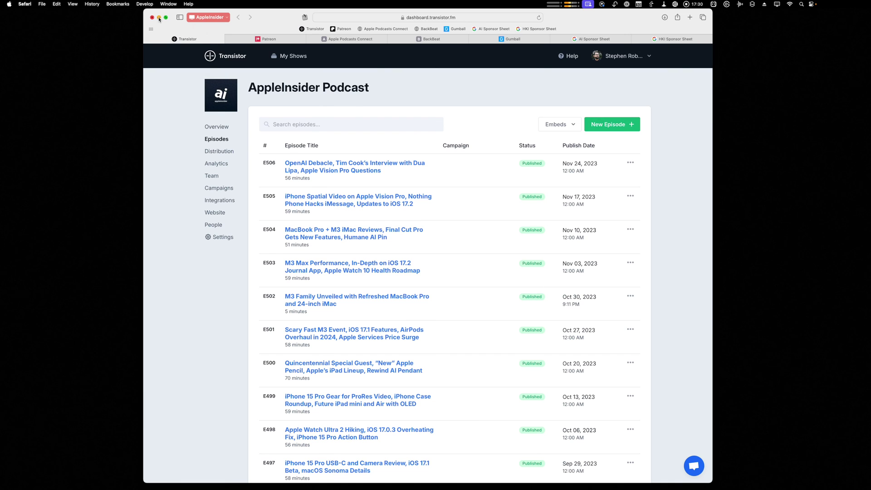
click(159, 18)
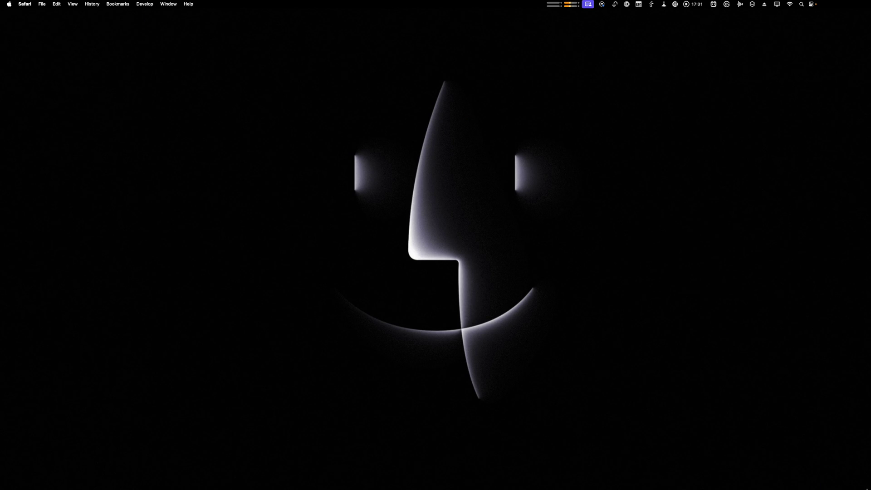
mouse_move(816, 488)
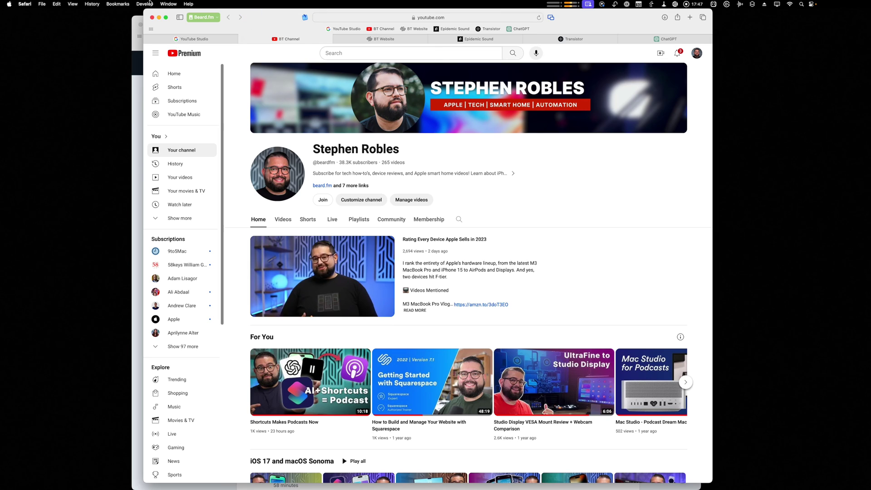
click(117, 4)
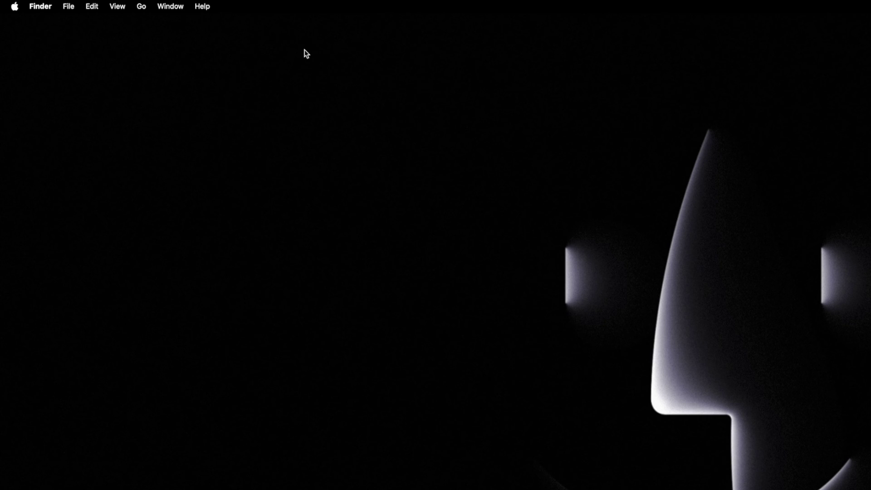
click(172, 6)
click(106, 474)
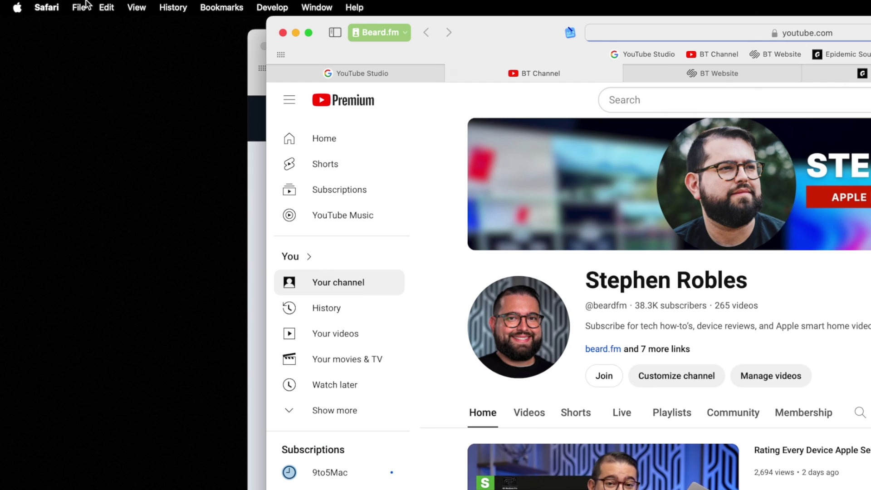
click(79, 7)
mouse_move(181, 26)
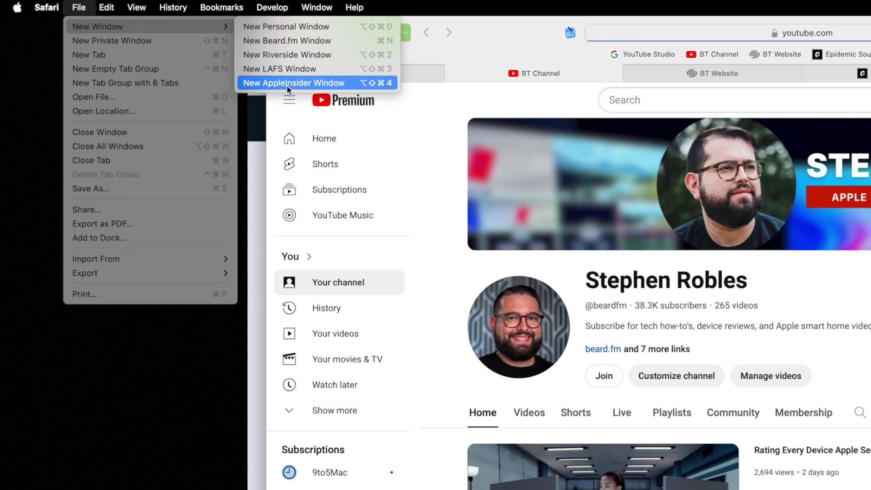
click(470, 39)
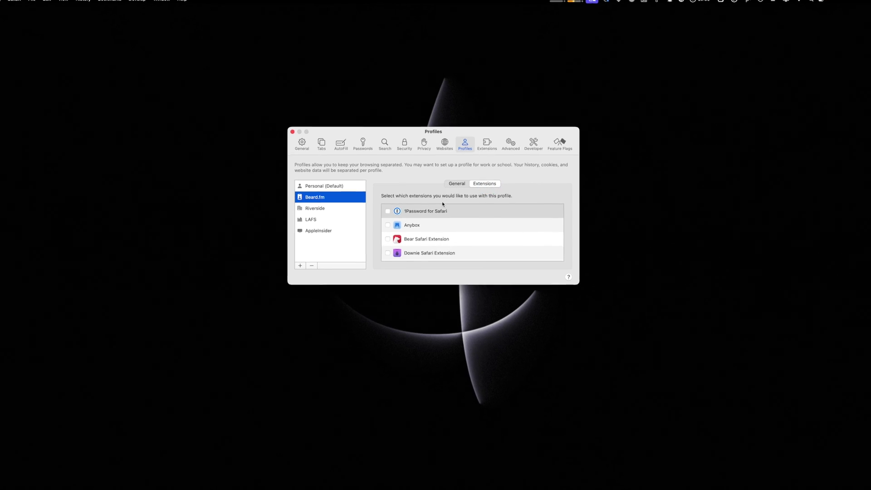
Scroll through Beard.fm's extensions, showing Magic Lasso, Magic Lasso Pro and OverPicture enabled
scroll(421, 229, down, 10)
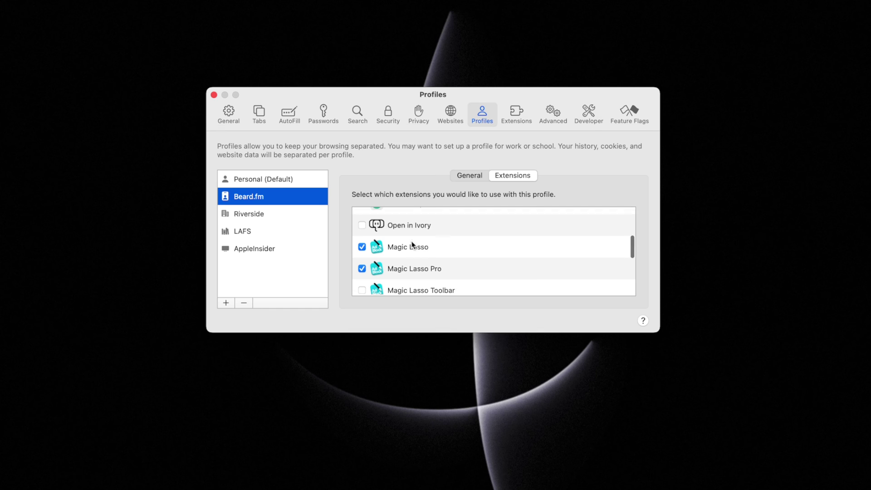
scroll(413, 245, up, 10)
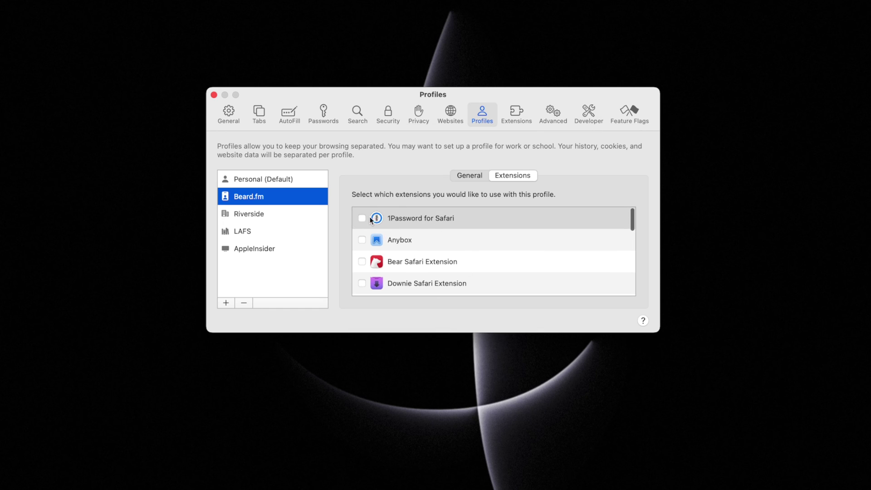
scroll(426, 219, down, 10)
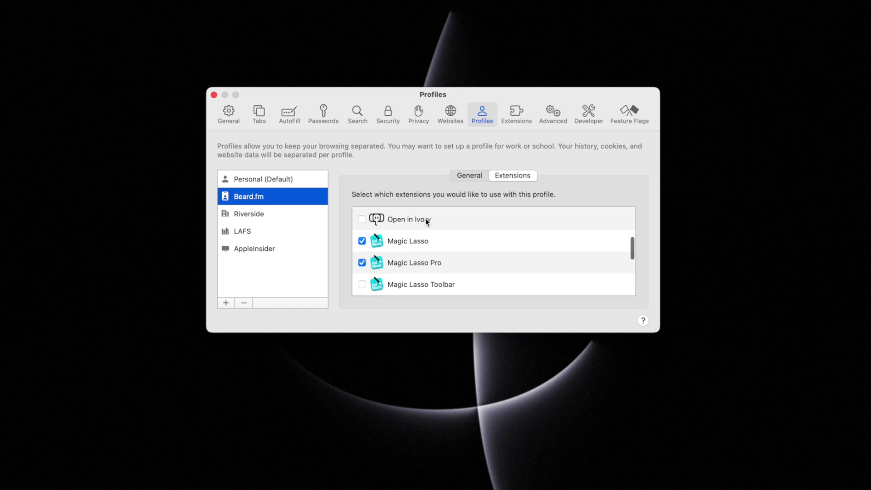
scroll(441, 235, down, 3)
scroll(389, 245, down, 2)
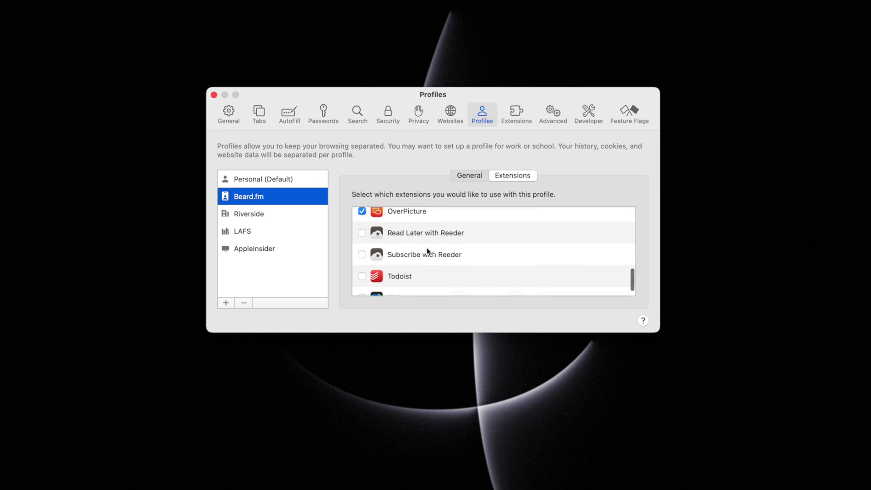
scroll(429, 247, up, 3)
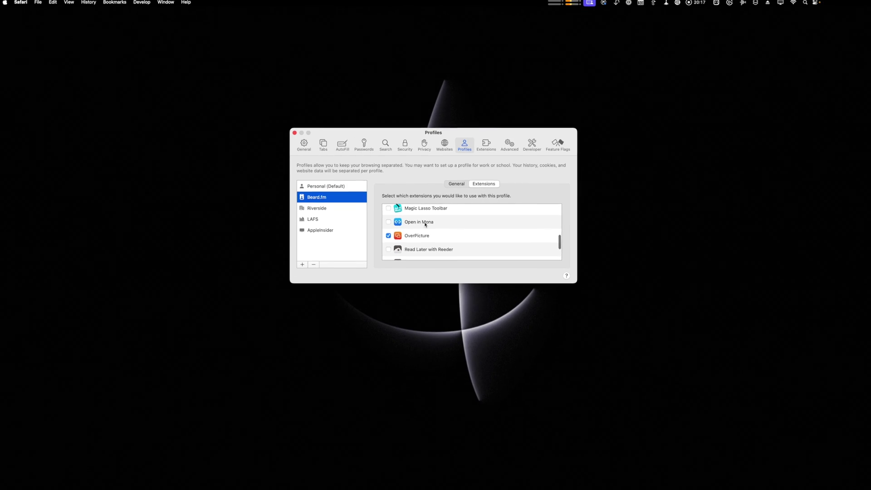
scroll(423, 239, up, 2)
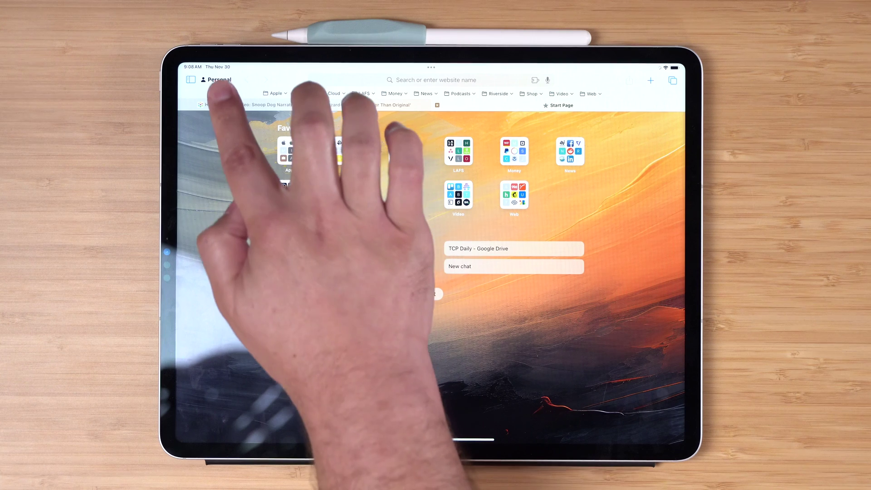
Switch iPad Safari from the Personal profile to Beard.fm, then swipe up to the home screen
click(211, 79)
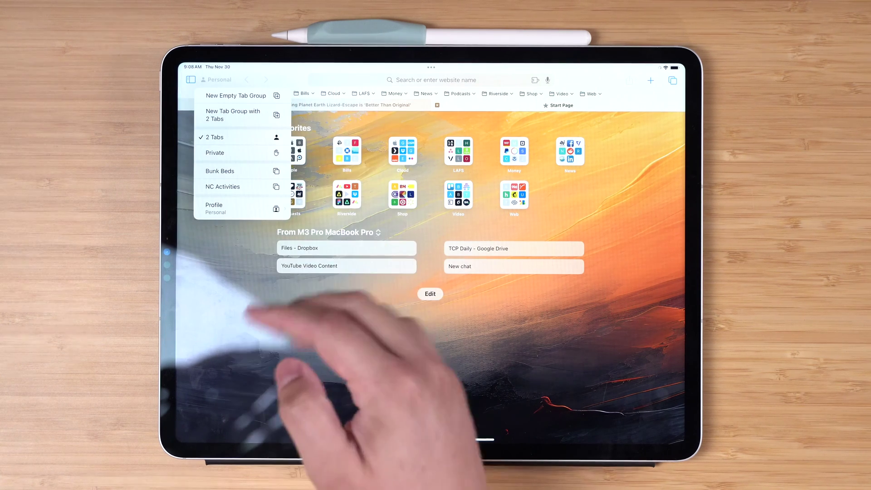
click(260, 206)
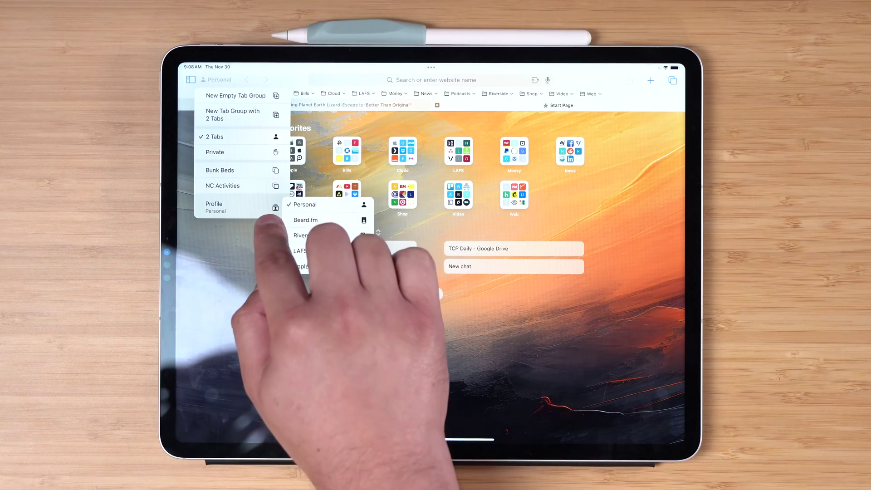
click(318, 220)
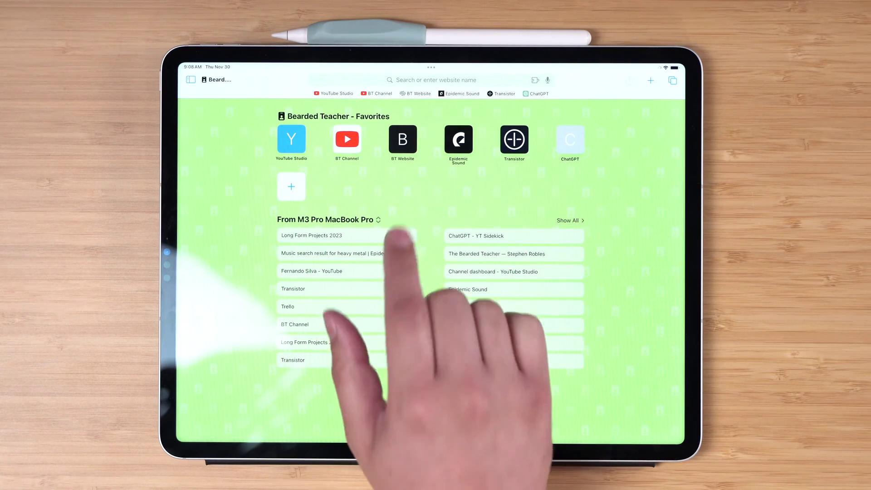
drag(468, 472, 467, 399)
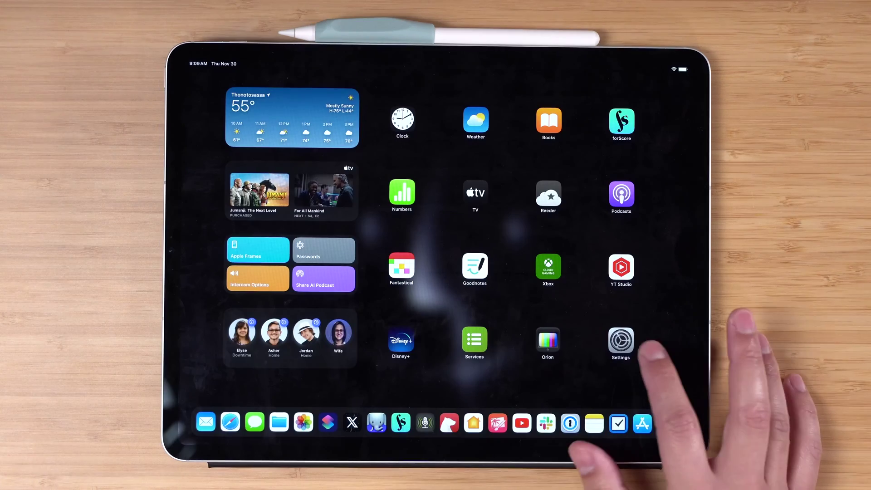
Open Safari's settings page in the iPad Settings app
click(621, 340)
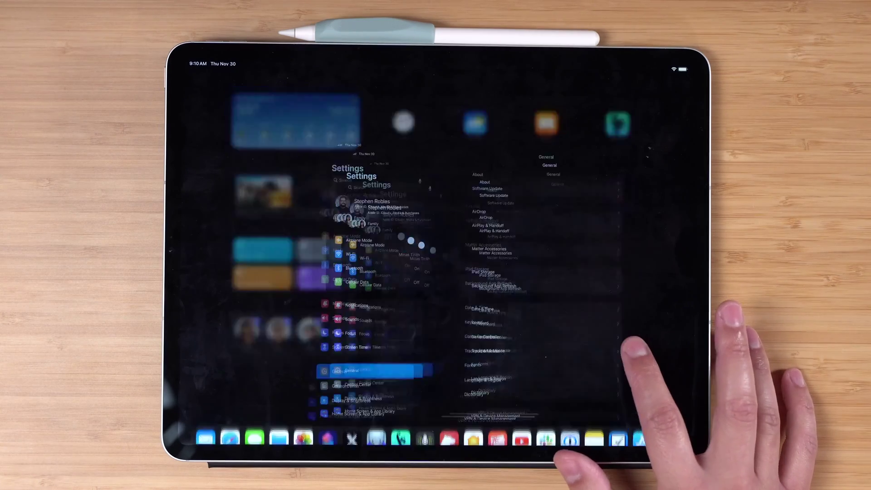
scroll(261, 272, down, 10)
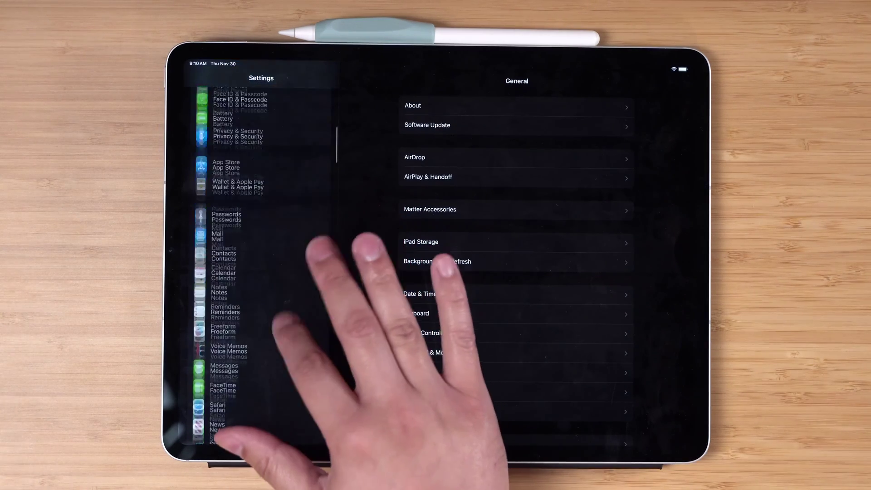
click(218, 365)
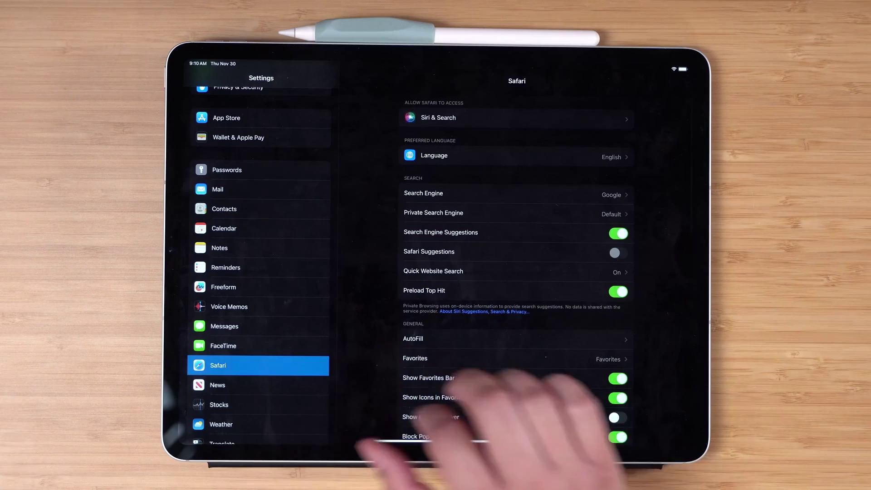
scroll(590, 295, down, 10)
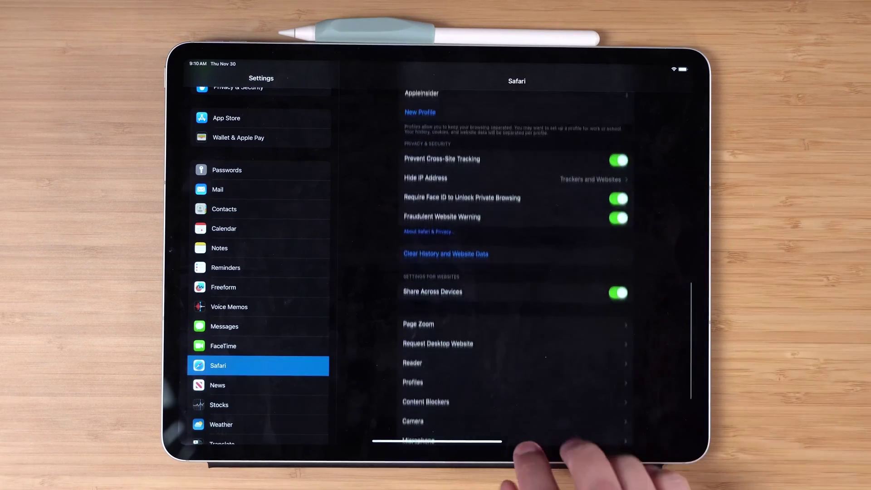
scroll(525, 272, up, 10)
Open the Beard.fm profile, confirm new tabs open on the Start Page, then go back
click(495, 241)
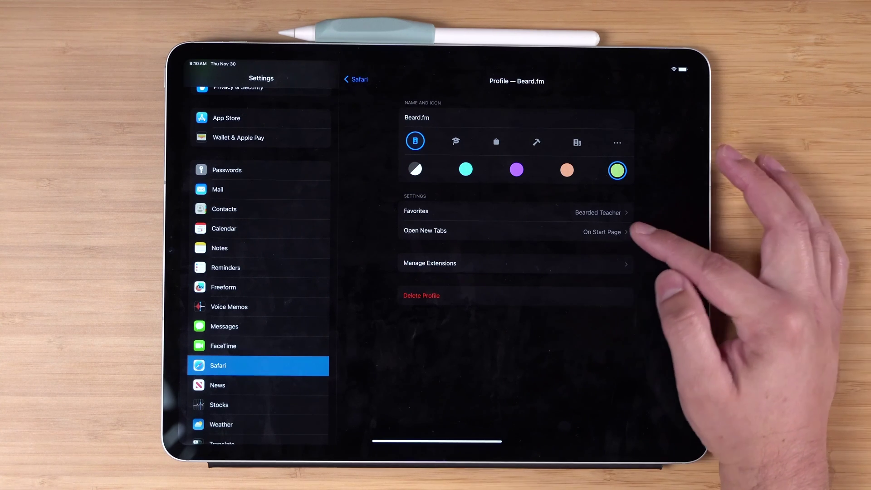
click(608, 231)
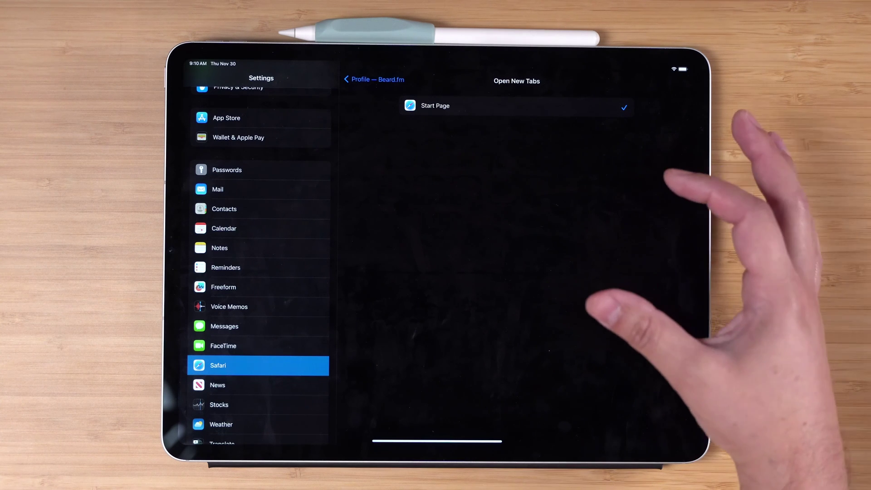
drag(457, 165, 635, 191)
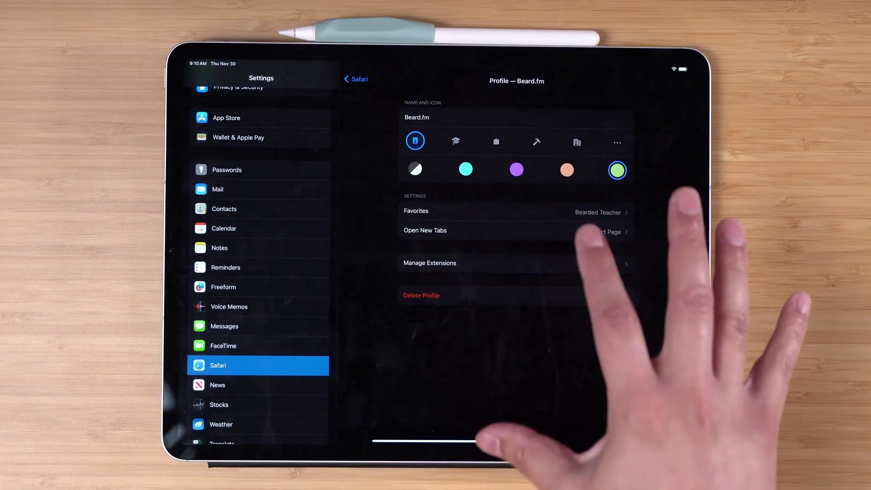